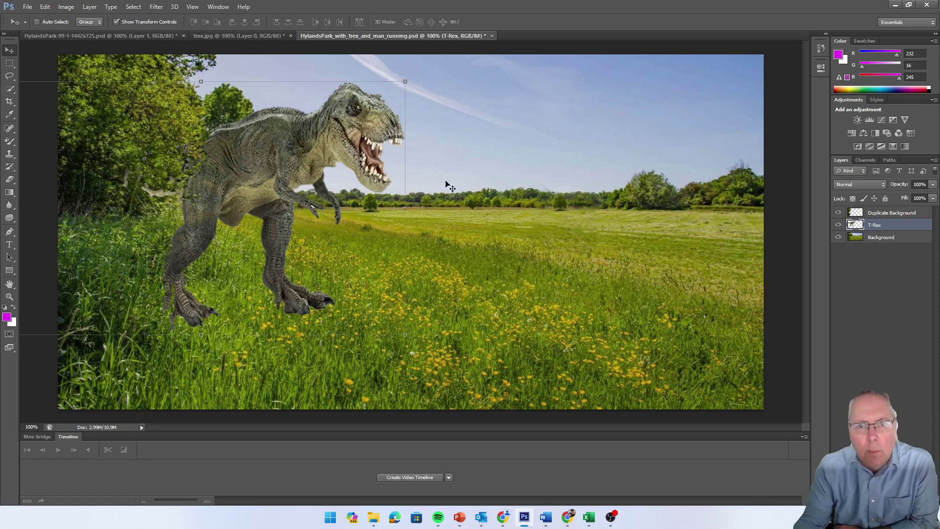
Close trex.jpg with its changes saved, and close HylandsPark-99-1-1442x725.psd without saving
left_click(291, 36)
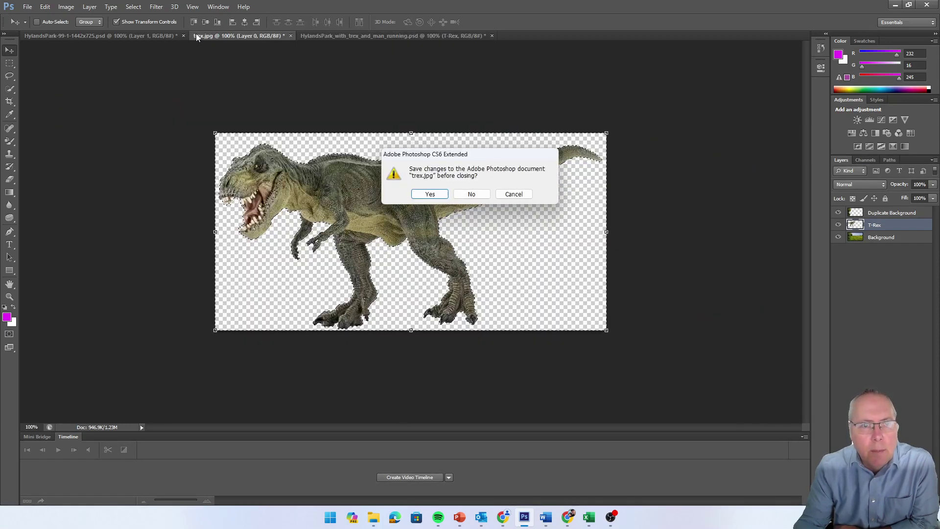
left_click(433, 195)
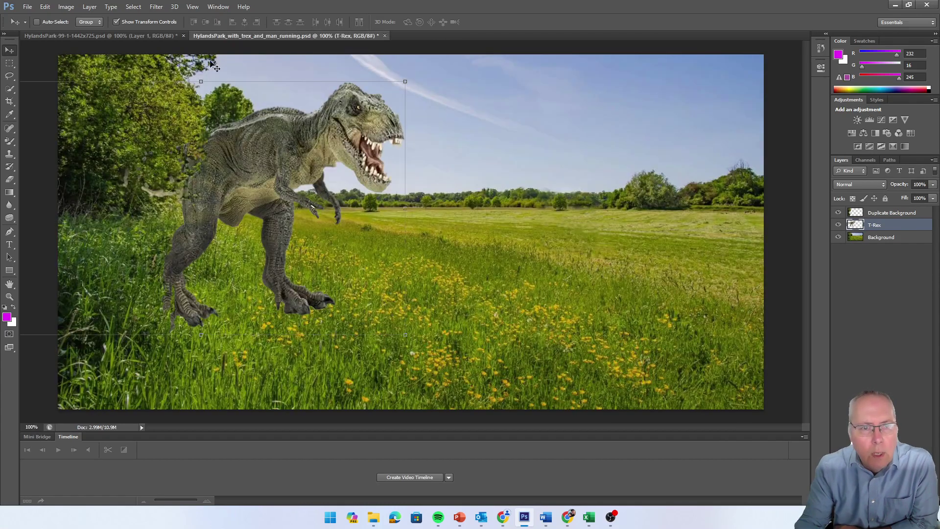
left_click(184, 36)
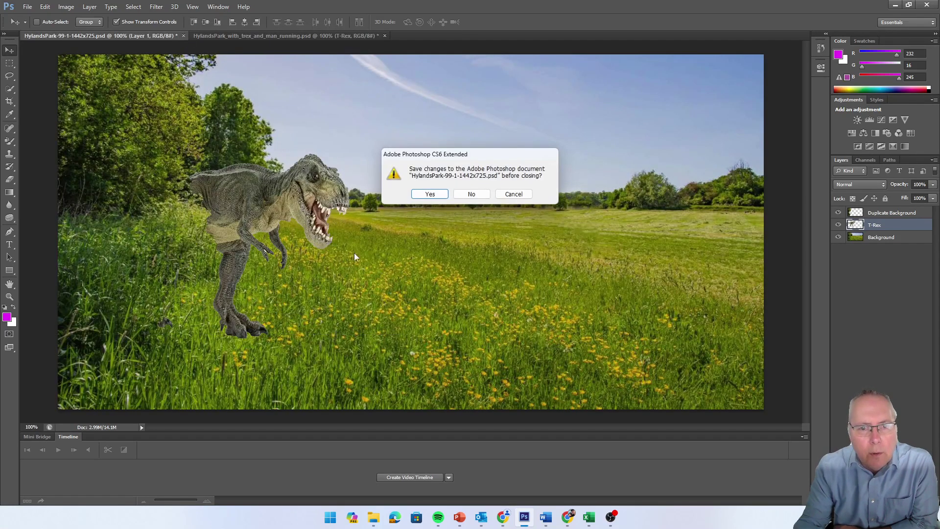
left_click(481, 196)
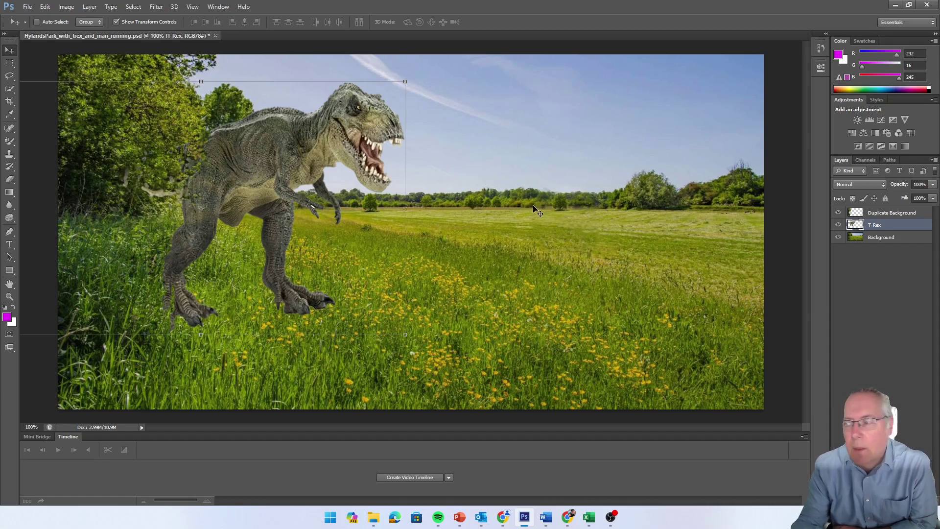
Open the Jurassic World JPG from the Digital Imaging New > Lesson 3 folder on the USB drive
left_click(28, 6)
left_click(47, 29)
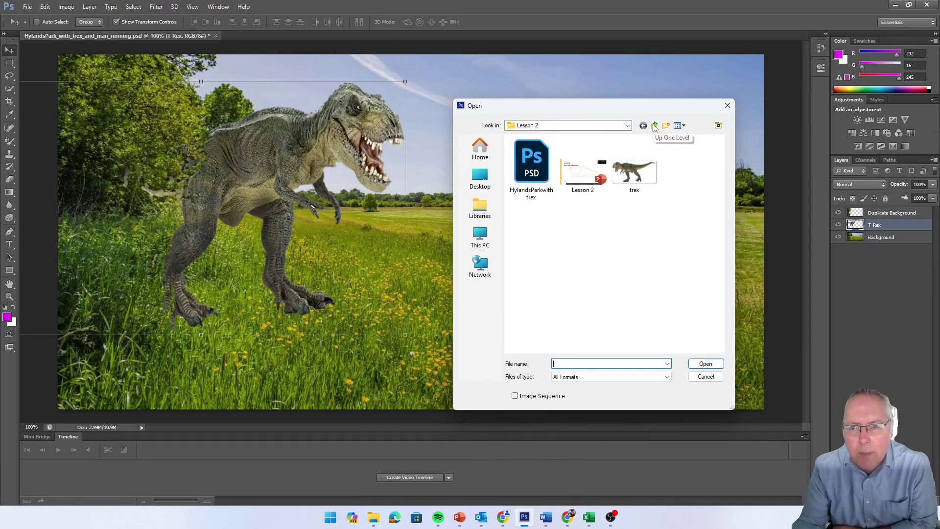
left_click(599, 126)
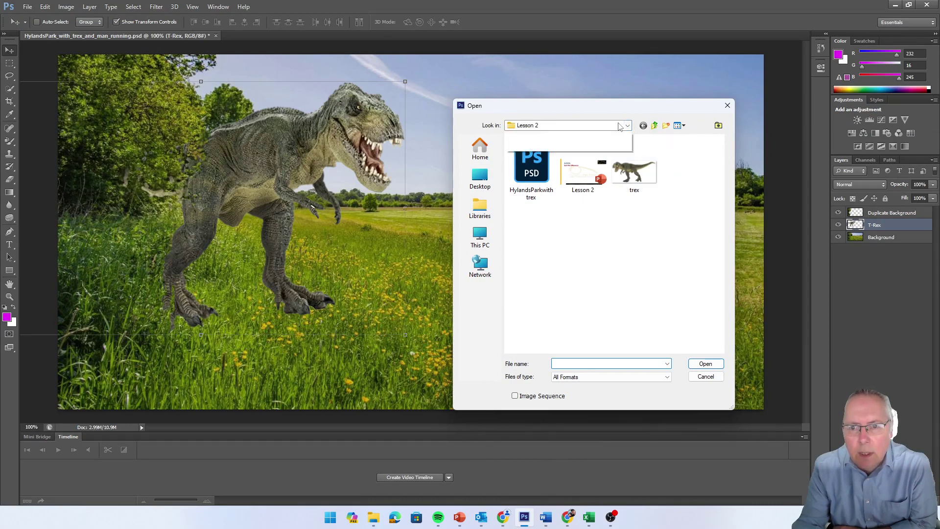
left_click(537, 277)
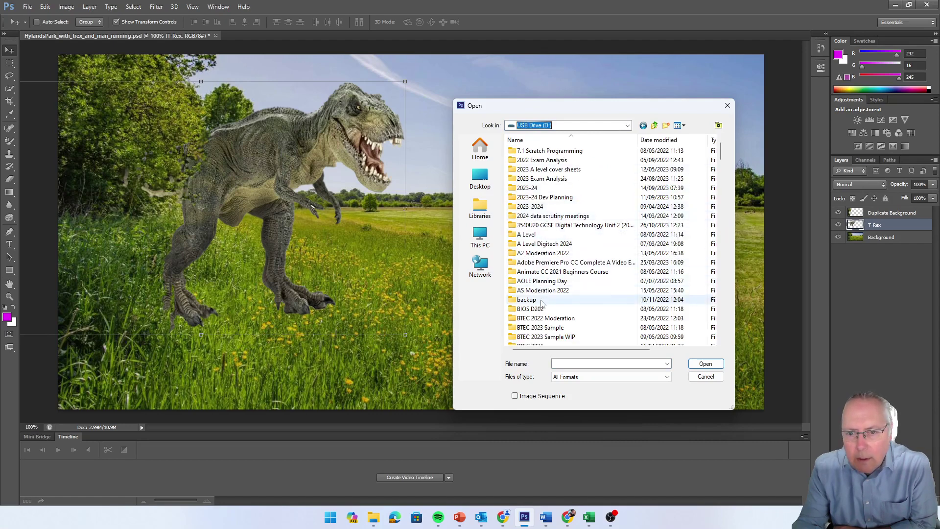
scroll(550, 301, "down", 4)
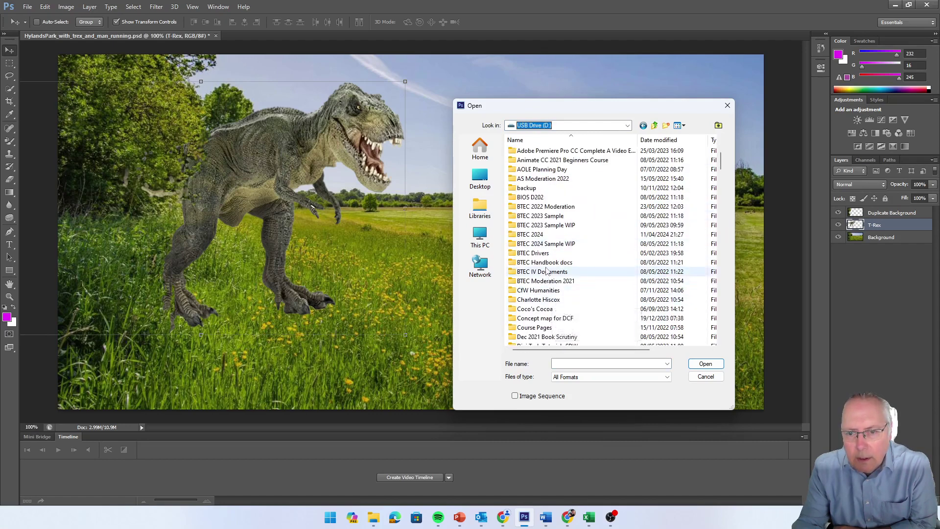
scroll(549, 291, "down", 2)
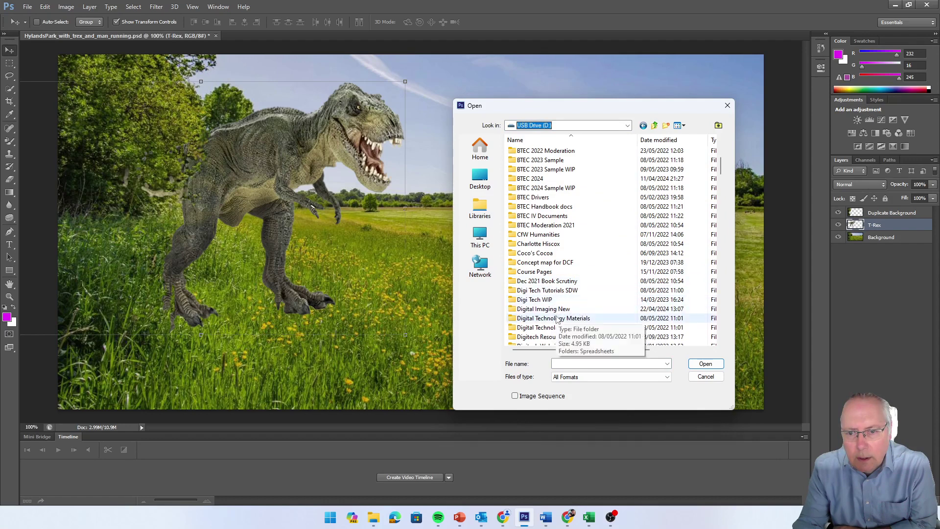
double_click(541, 309)
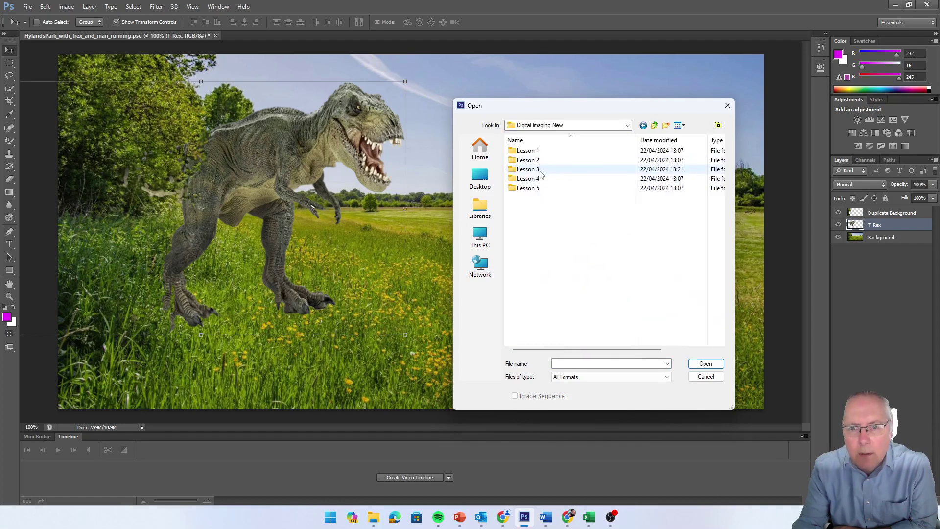
double_click(539, 169)
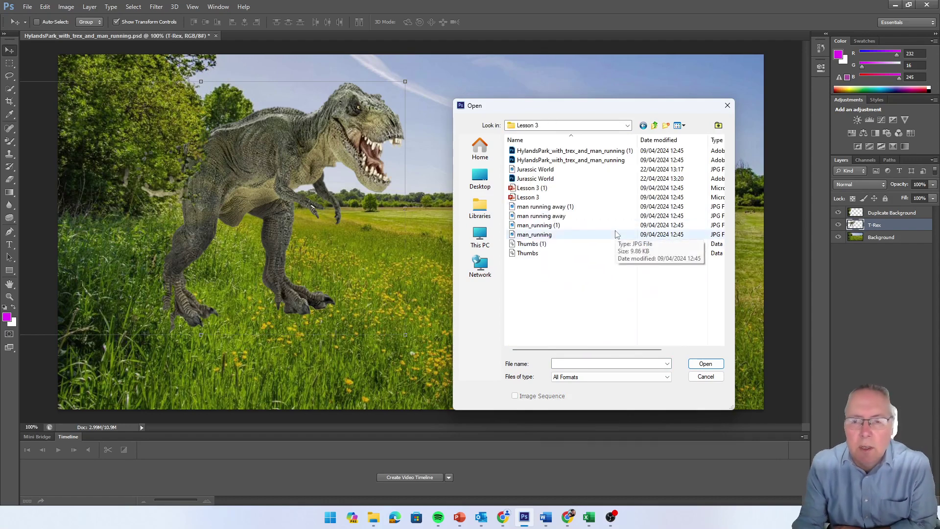
double_click(536, 169)
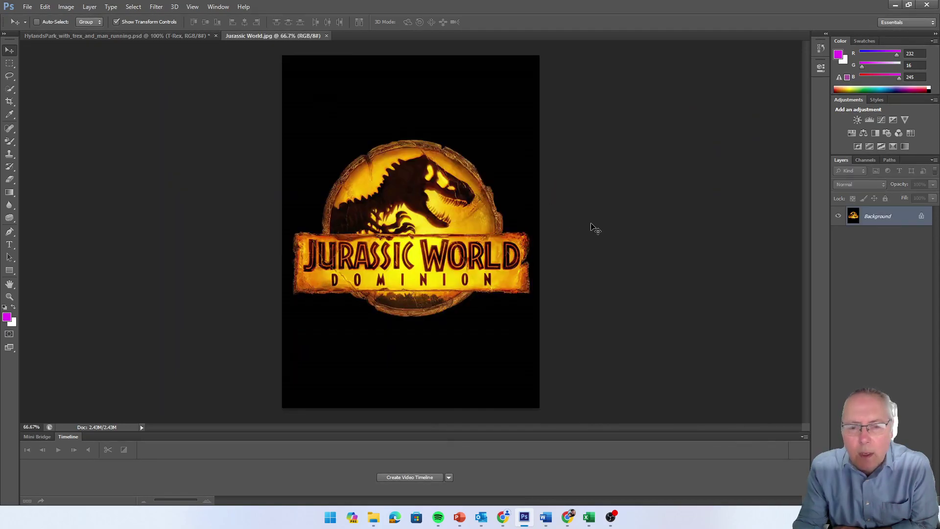
Open the man_running and man running away JPG images from the Lesson 3 folder
left_click(28, 7)
left_click(32, 27)
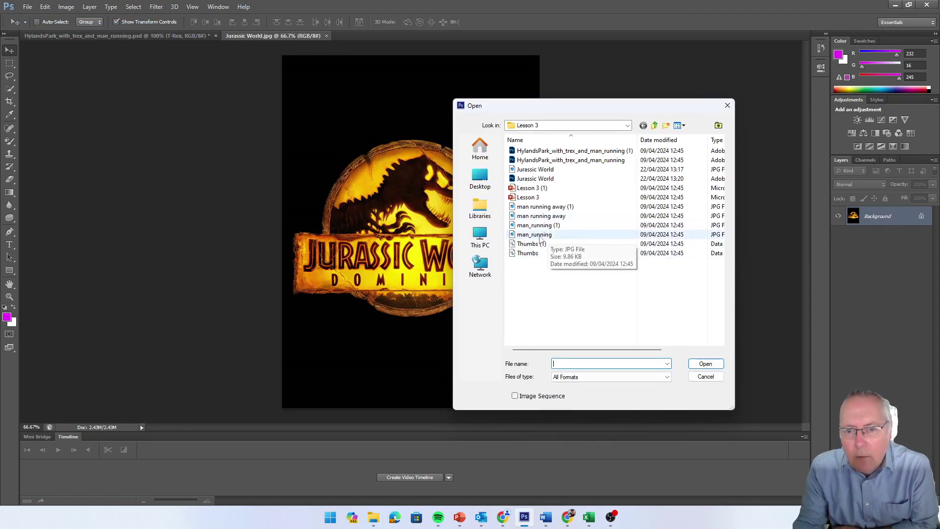
double_click(509, 234)
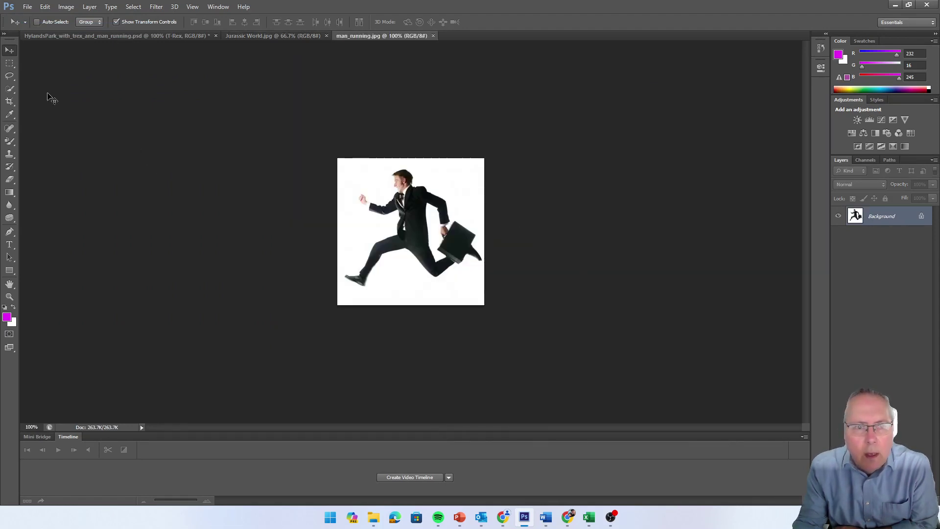
left_click(23, 7)
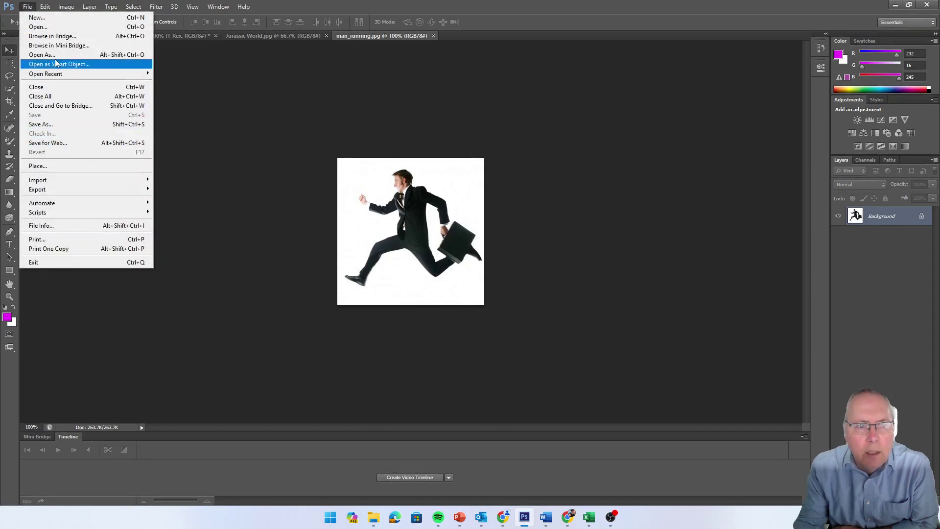
left_click(52, 28)
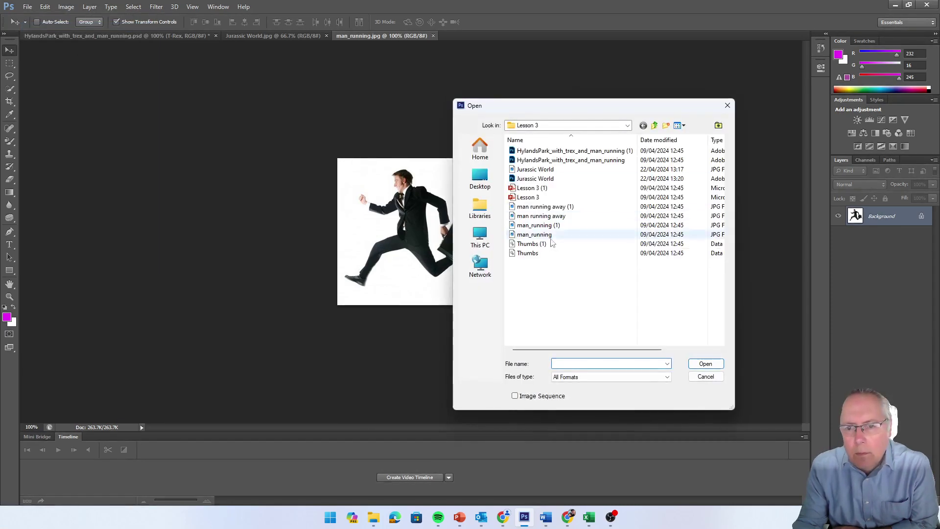
double_click(549, 216)
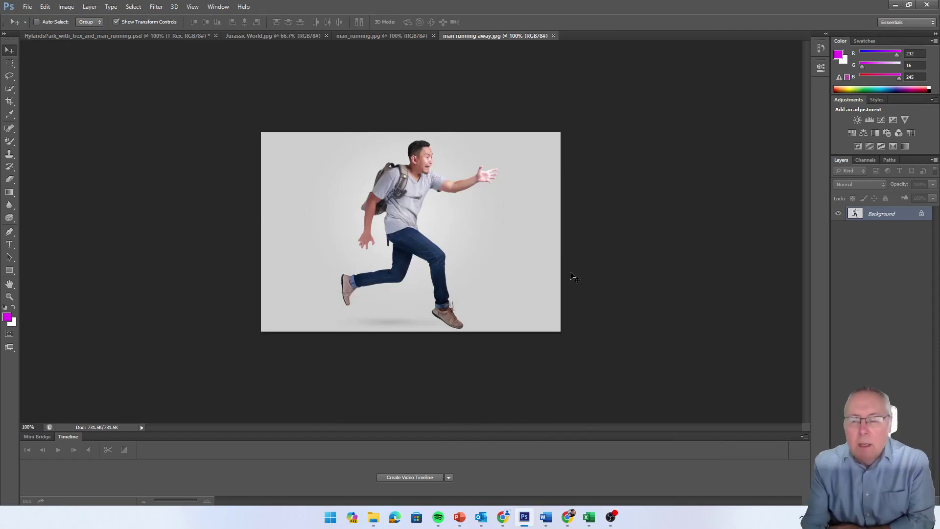
In the HylandsPark_with_trex_and_man_running composite, toggle the Duplicate Background layer's visibility and shift the T-Rex further left behind the trees
left_click(144, 37)
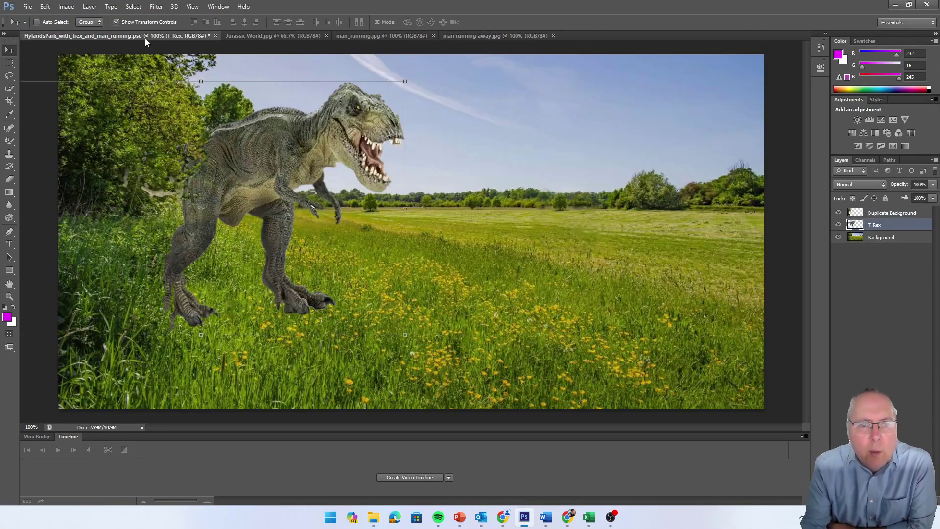
left_click(838, 213)
left_click(839, 213)
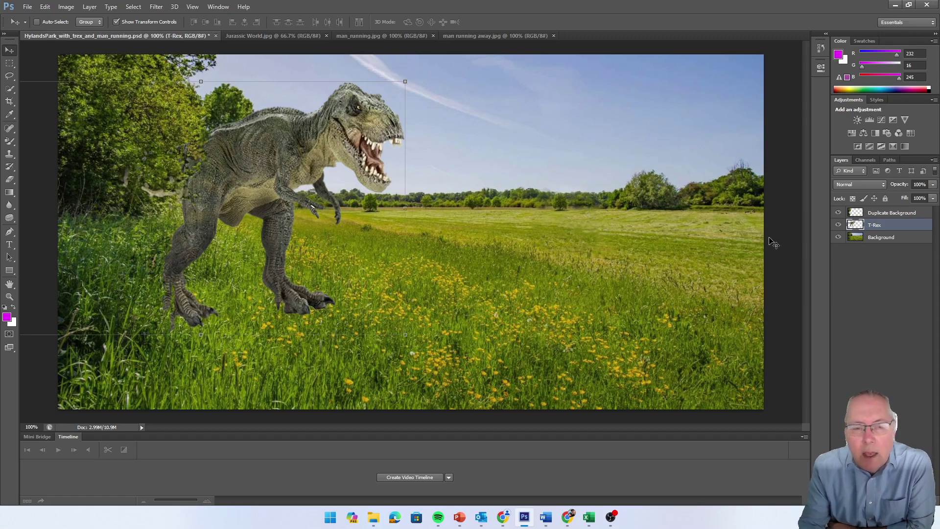
left_click_drag(269, 170, 204, 184)
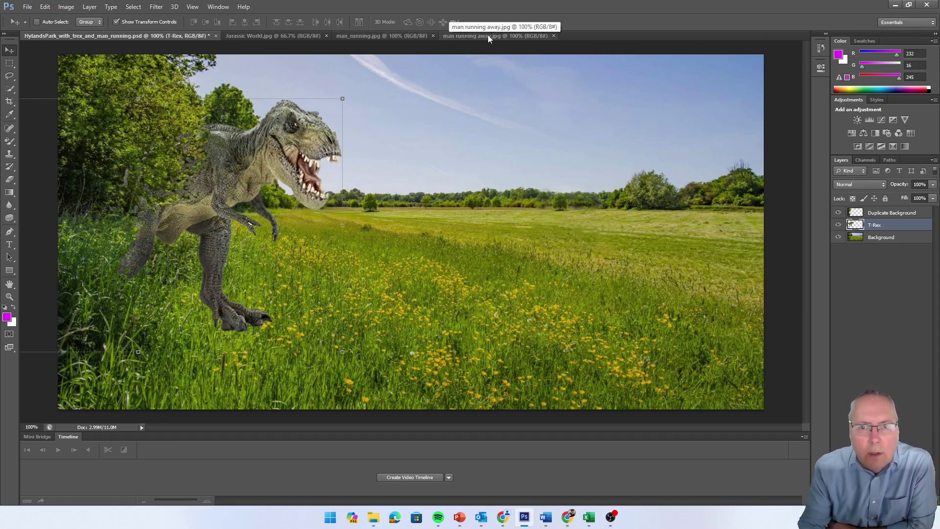
In man_running.jpg, convert the locked Background into a regular layer named Layer 0
left_click(357, 38)
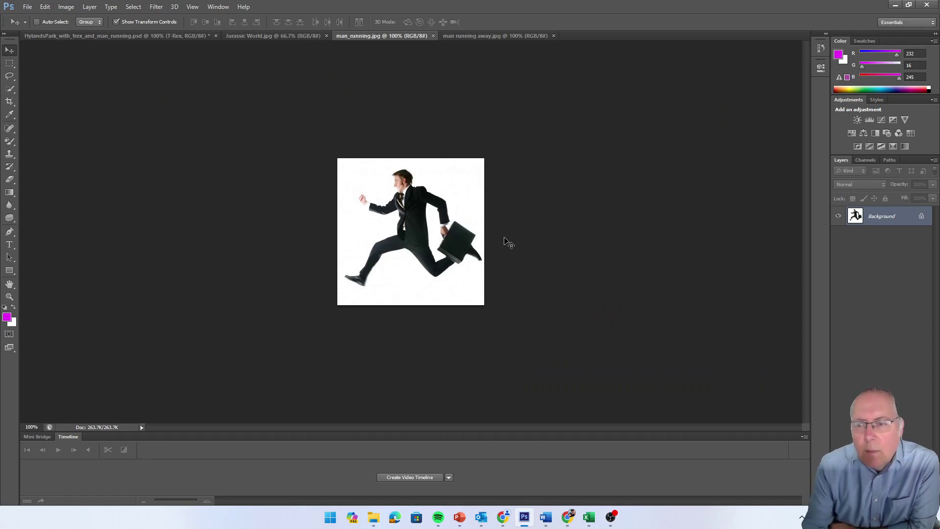
double_click(888, 220)
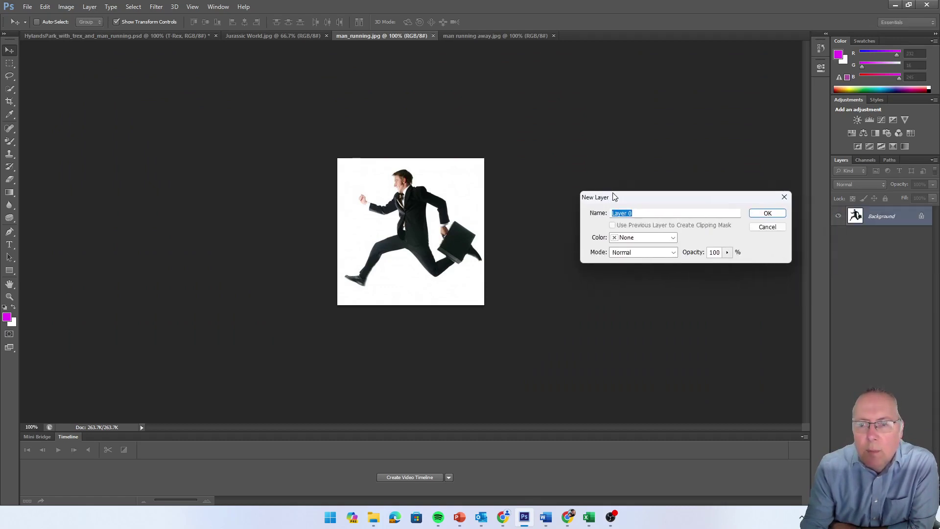
left_click(761, 214)
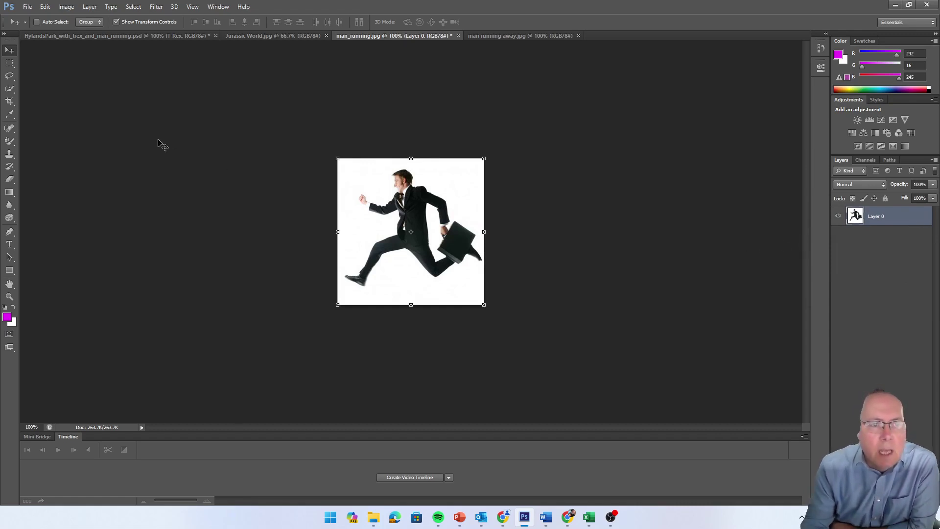
Delete the white background around the running man and the white gap between his arm and body using the Magic Wand
left_click(9, 88)
right_click(14, 93)
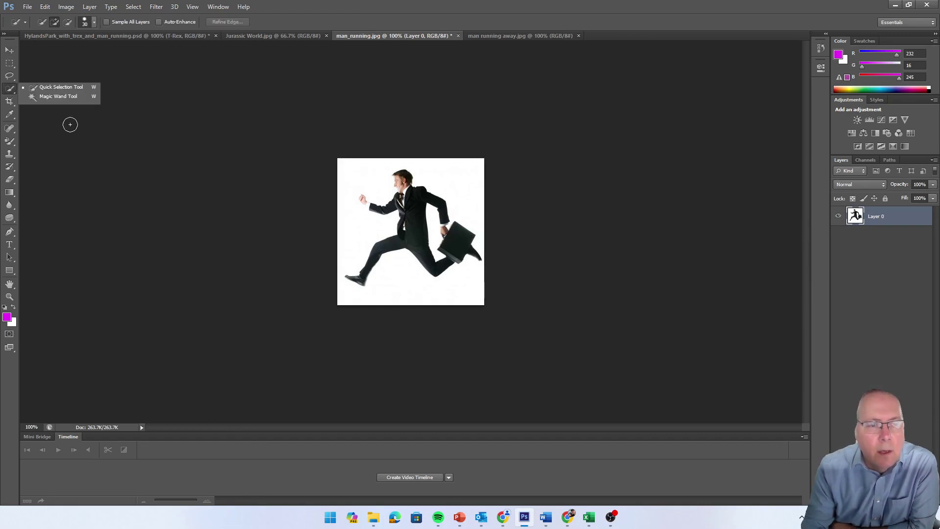
left_click(58, 97)
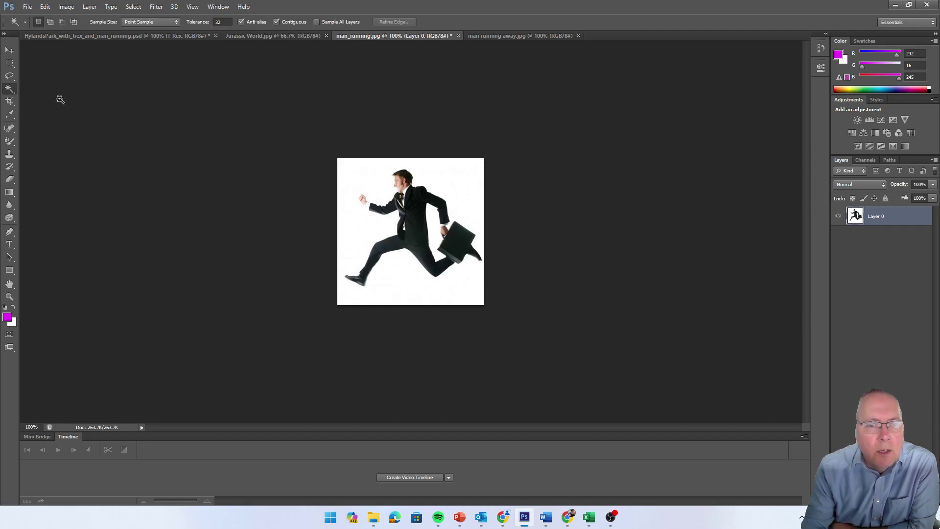
left_click(358, 179)
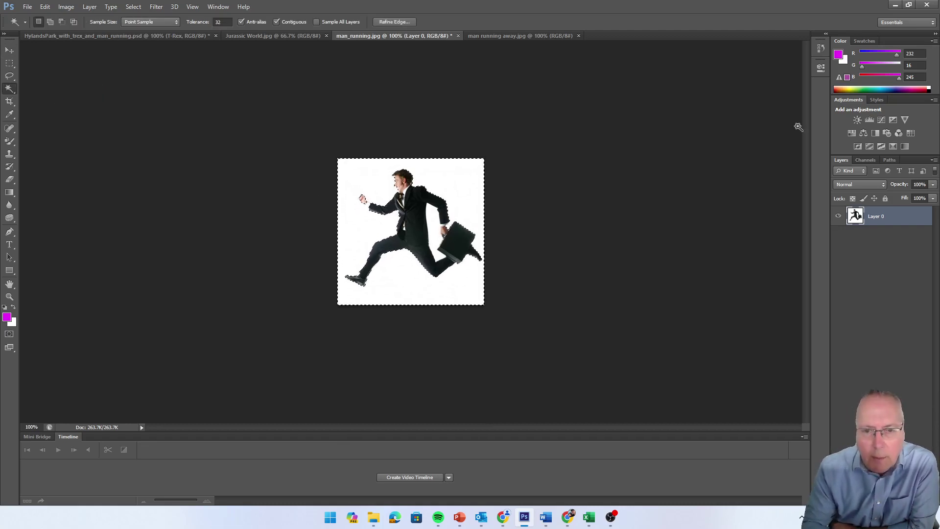
key("Delete")
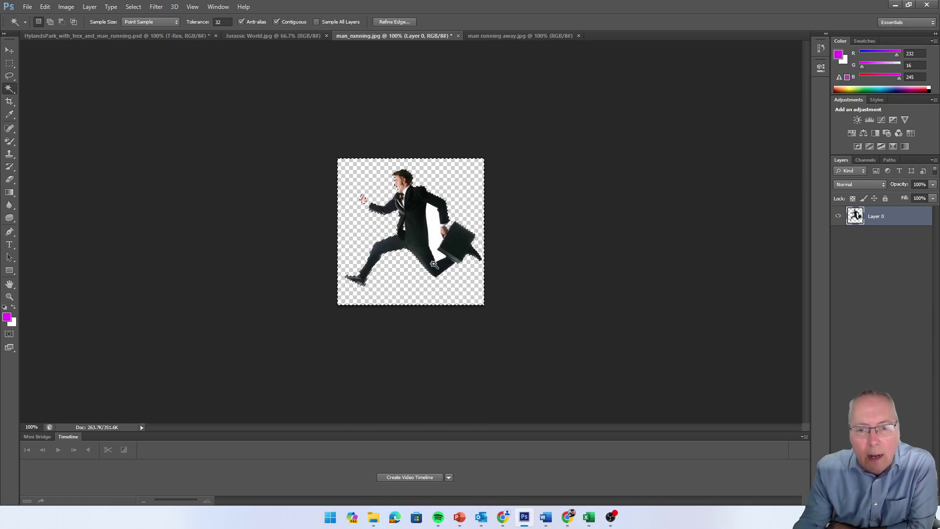
left_click(435, 226)
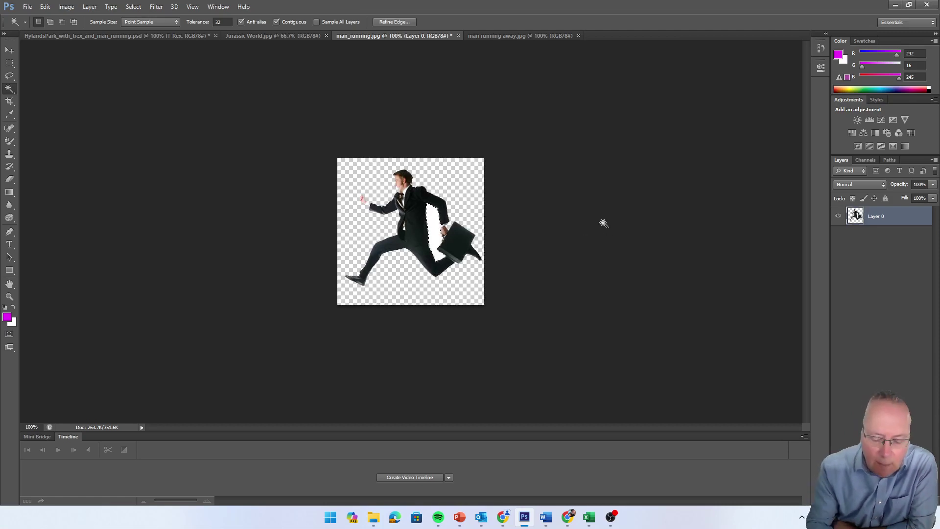
key("Delete")
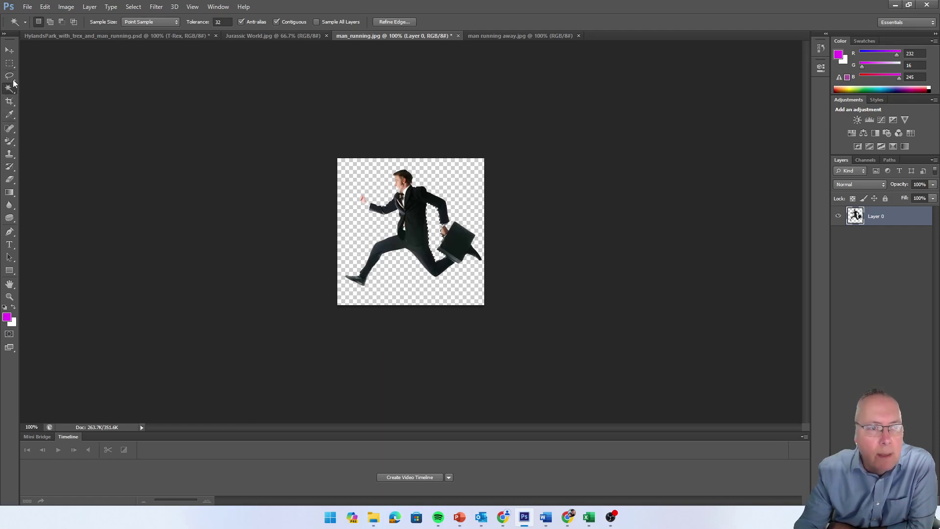
Move the cut-out man into the park composite beside the T-Rex, then flip and scale him to -65.84% width and 85% height
left_click(10, 50)
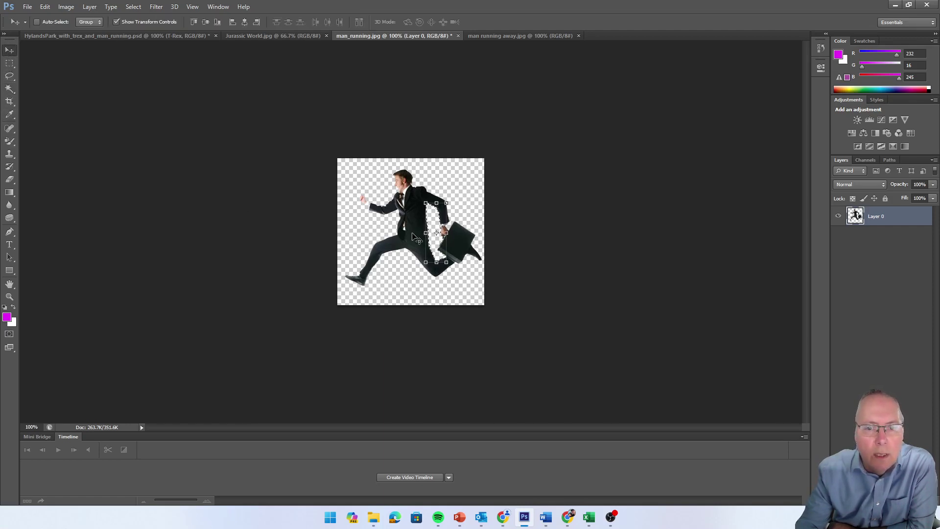
left_click_drag(416, 238, 349, 157)
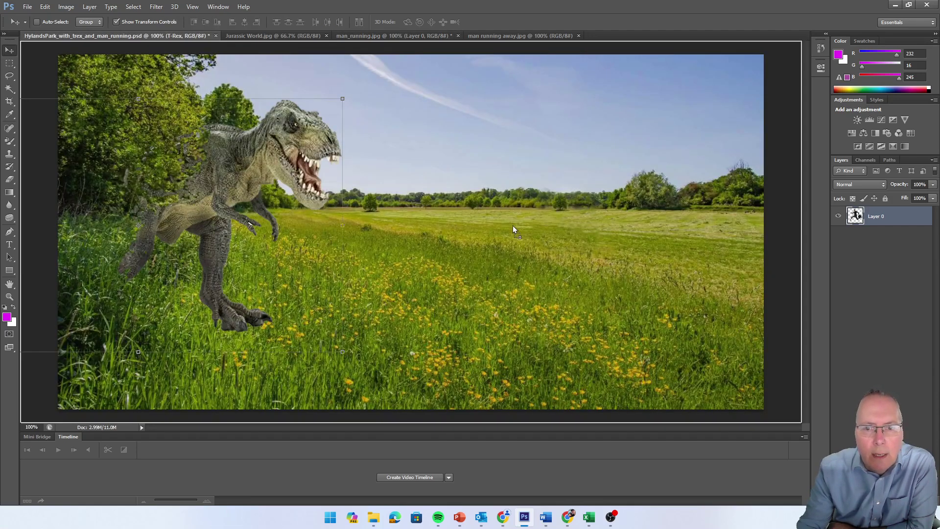
left_click_drag(513, 225, 428, 247)
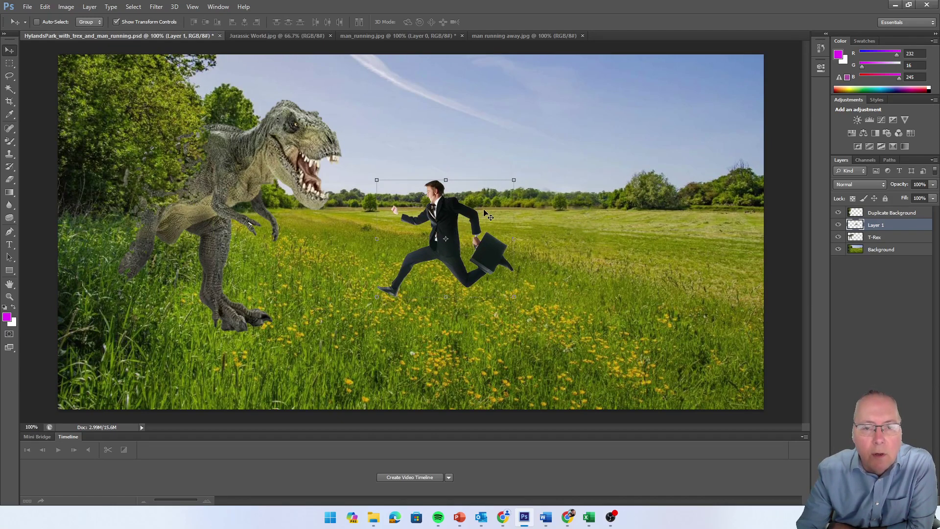
left_click_drag(512, 181, 472, 198)
left_click_drag(377, 249, 411, 246)
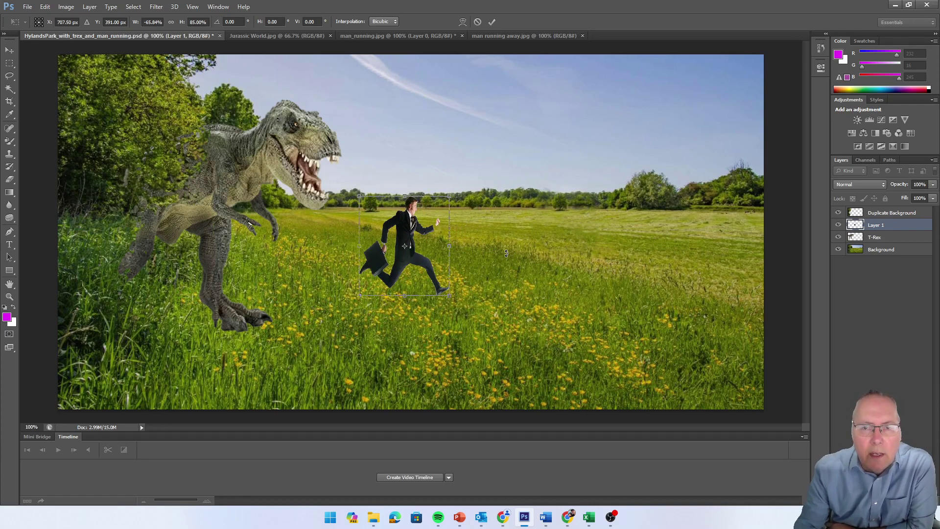
In man running away.jpg, convert the locked Background into a regular layer named Layer 0
left_click(510, 37)
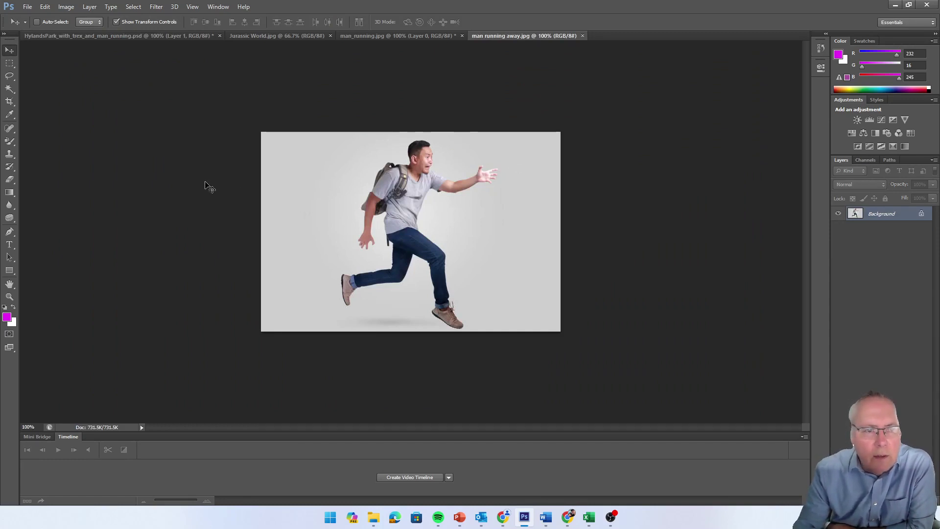
double_click(902, 216)
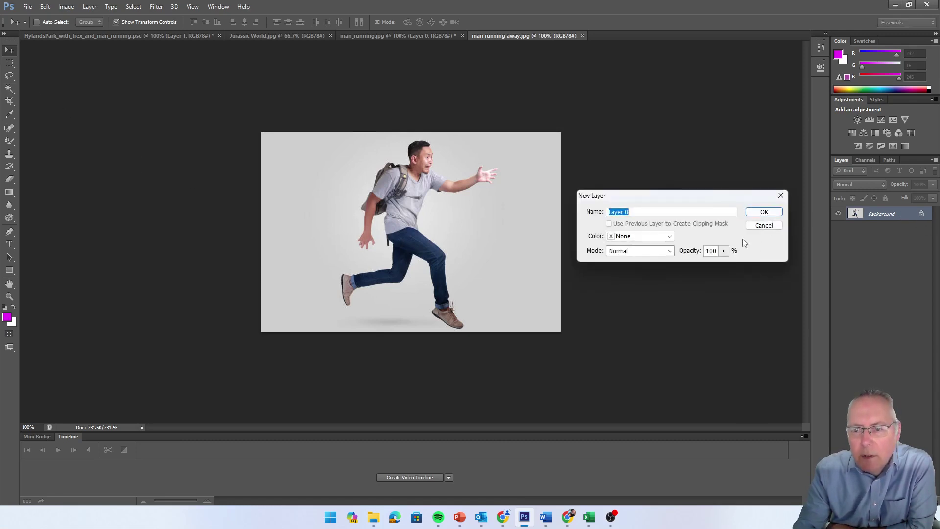
left_click(762, 212)
Try to delete the grey background around the man with the Magic Wand, and undo the deletion and deselect
left_click(9, 88)
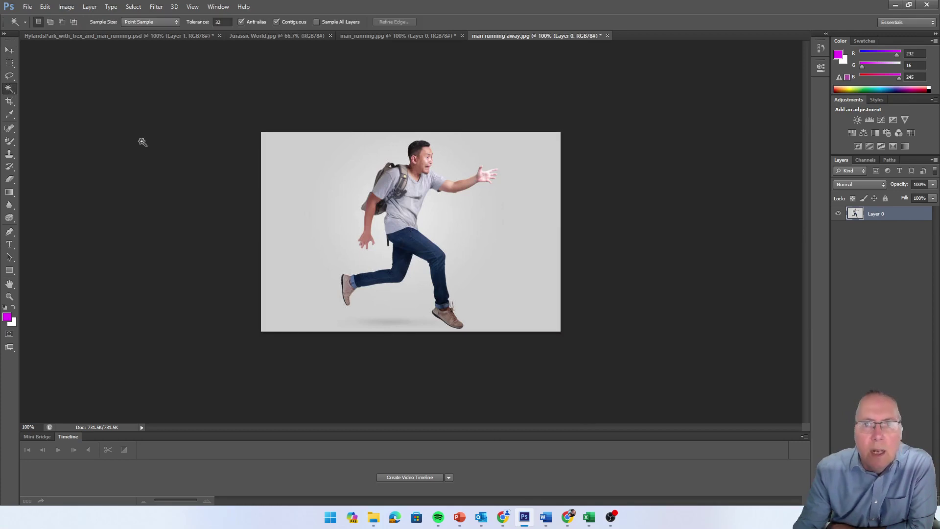
left_click(319, 181)
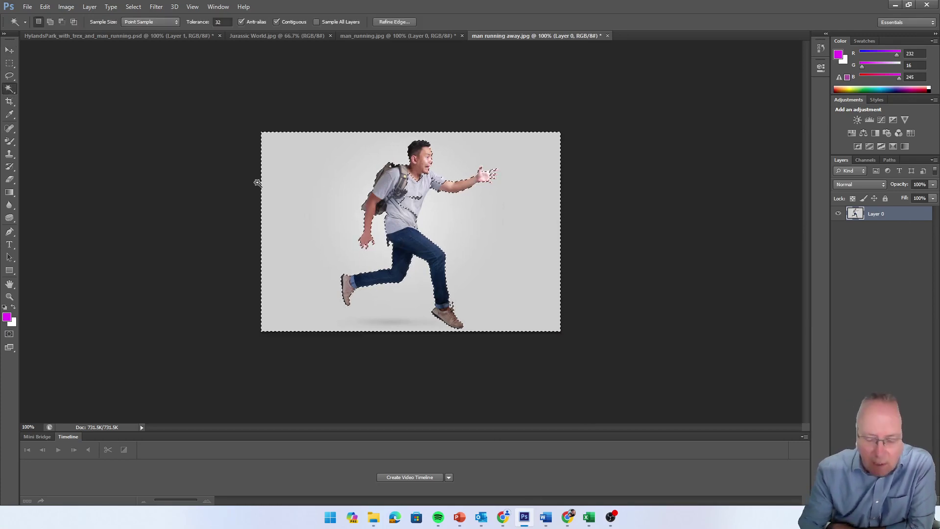
key("Delete")
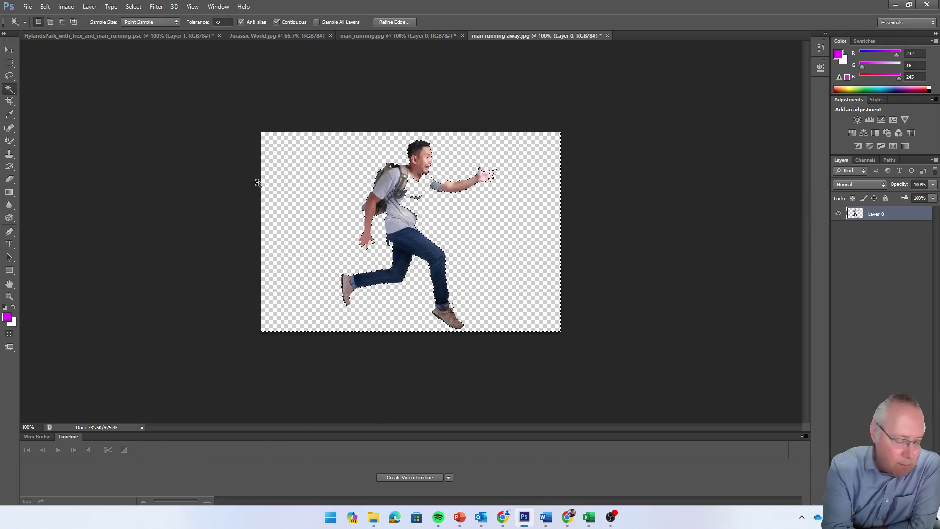
key("ctrl+z")
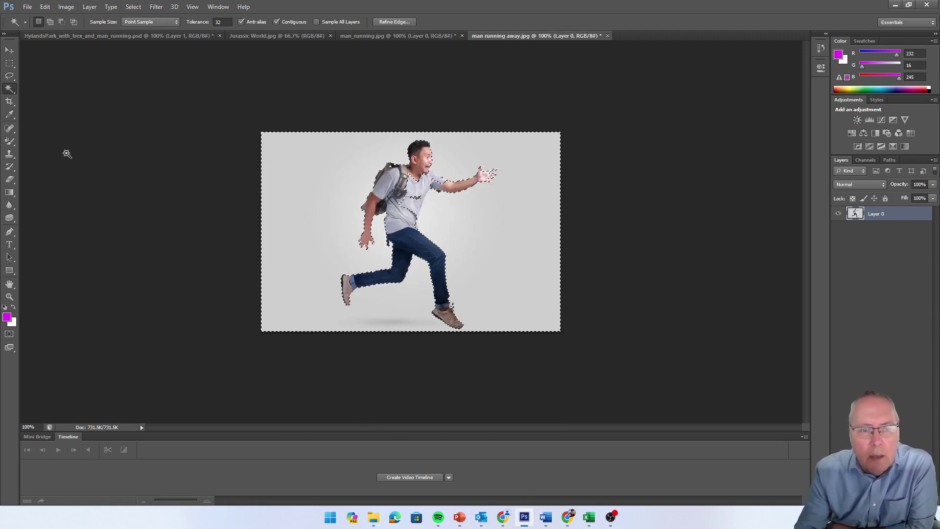
key("ctrl+d")
Delete the grey background behind the man's back and between his legs using the Quick Selection Tool
left_click(9, 63)
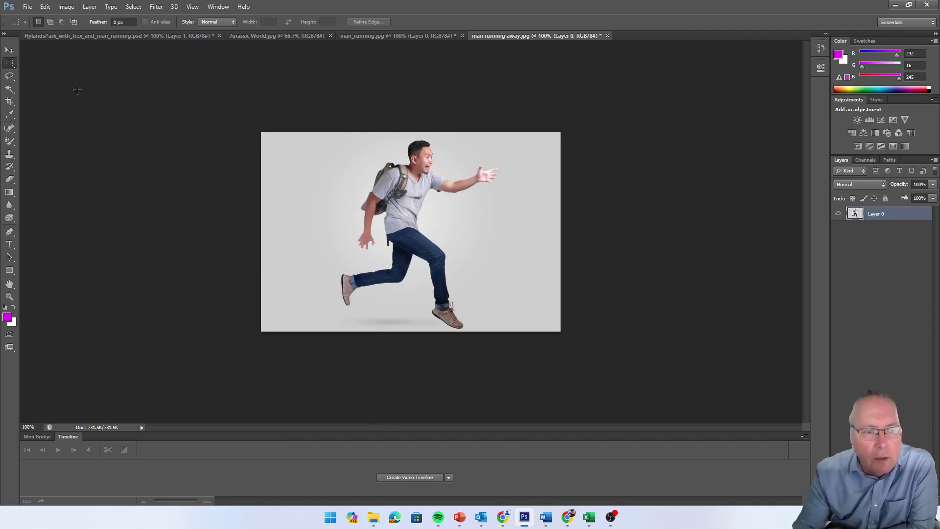
left_click(13, 91)
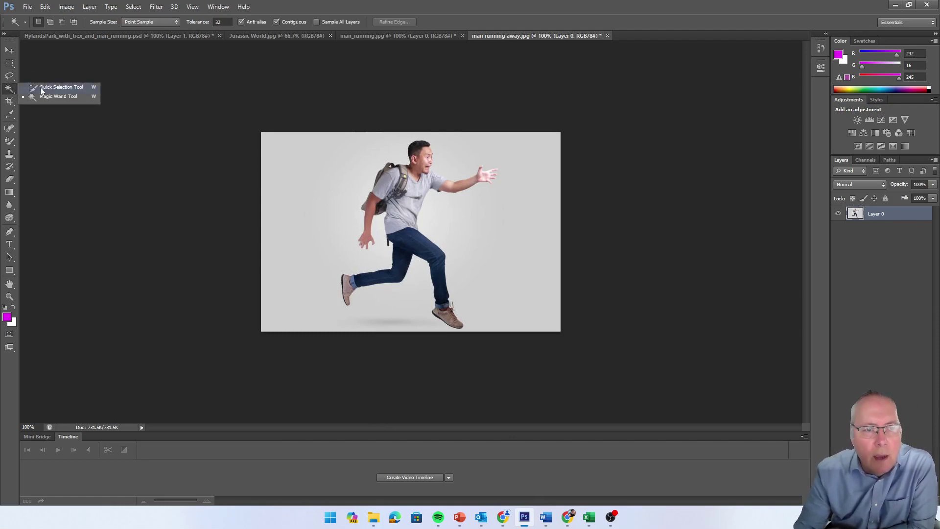
left_click(43, 88)
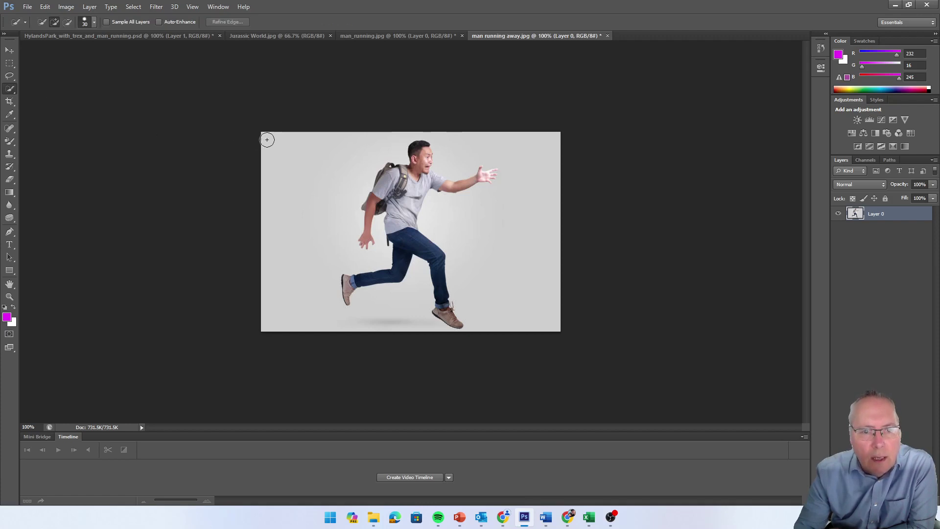
mouse_move(268, 137)
left_mouse_down()
mouse_move(331, 201)
mouse_move(337, 240)
left_mouse_up()
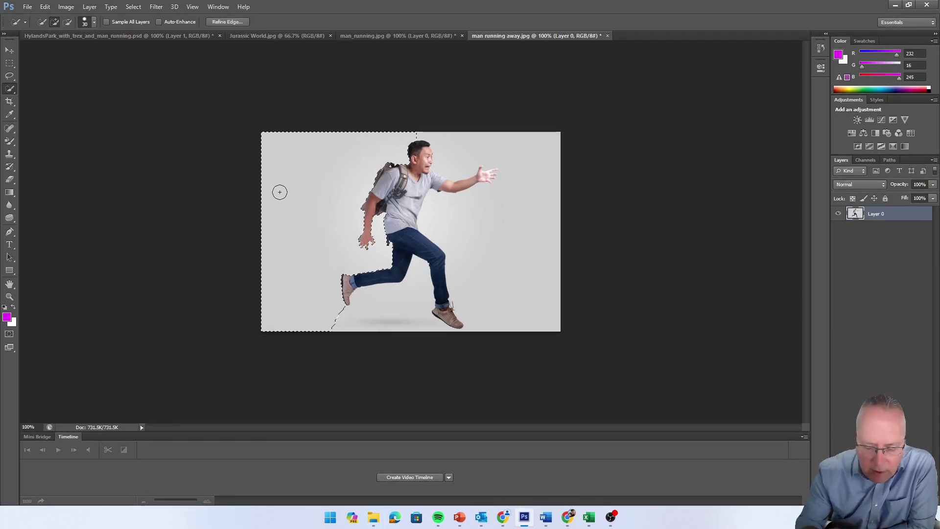
key("Delete")
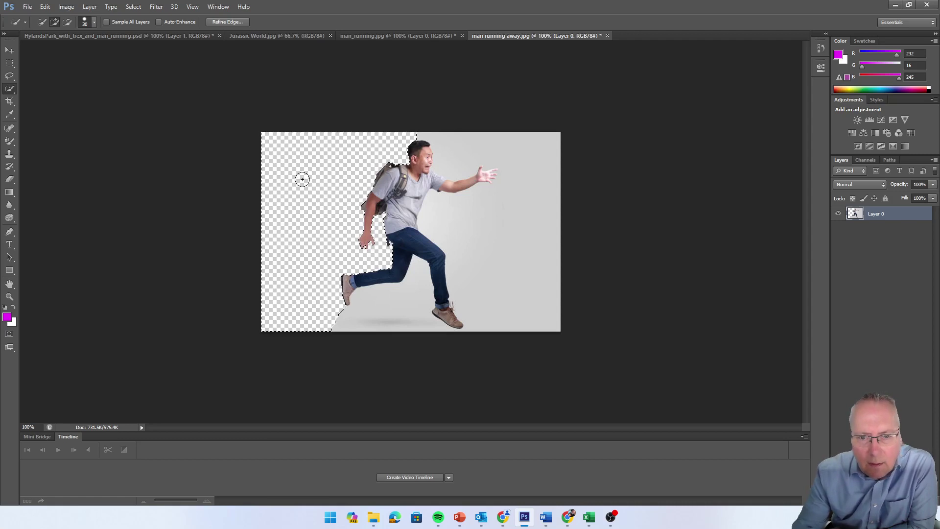
mouse_move(399, 302)
left_mouse_down()
mouse_move(404, 310)
mouse_move(404, 253)
left_mouse_up()
key("Delete")
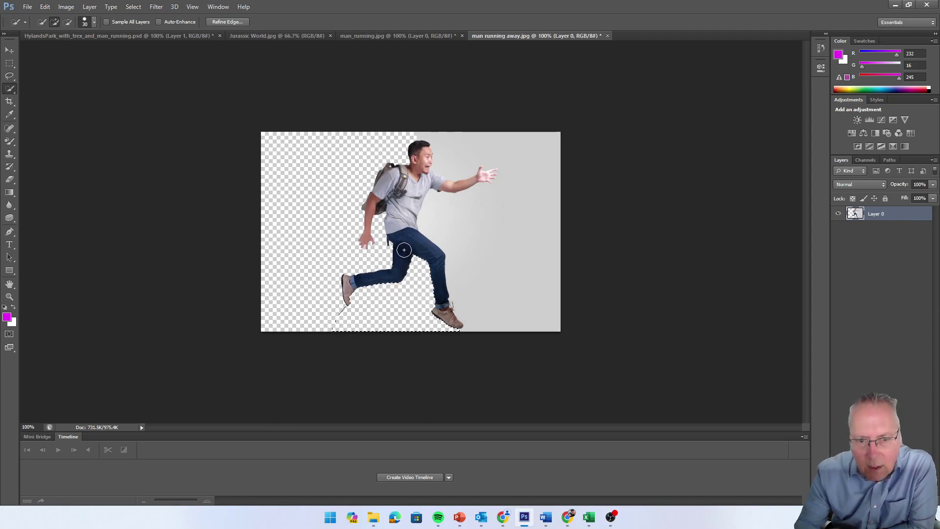
Quick-select the grey background in front of the man, exclude his outstretched hand, delete the selected area and deselect
left_click_drag(505, 279, 487, 235)
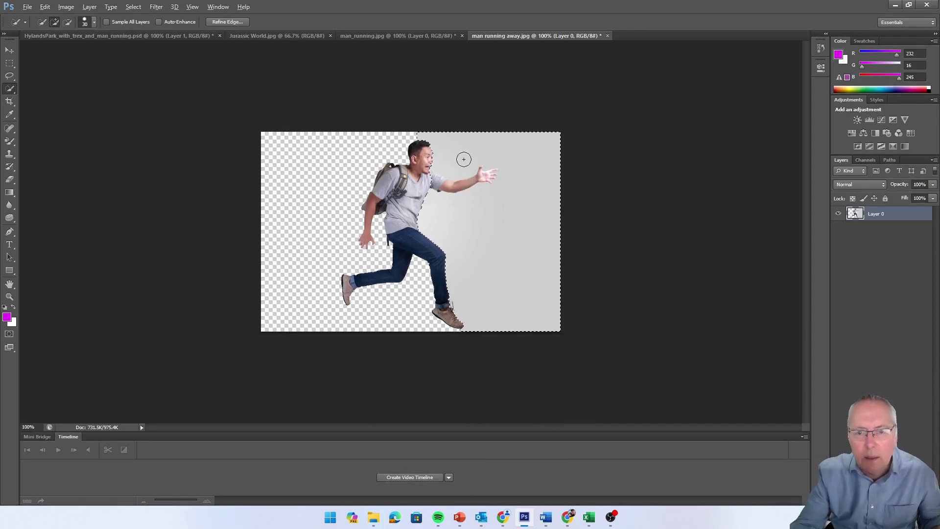
key("alt")
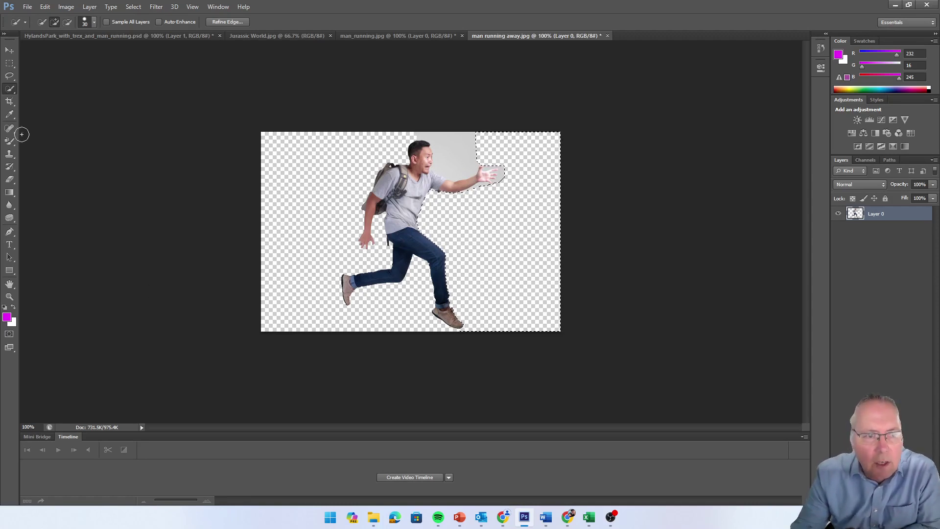
left_click(9, 63)
left_click(88, 111)
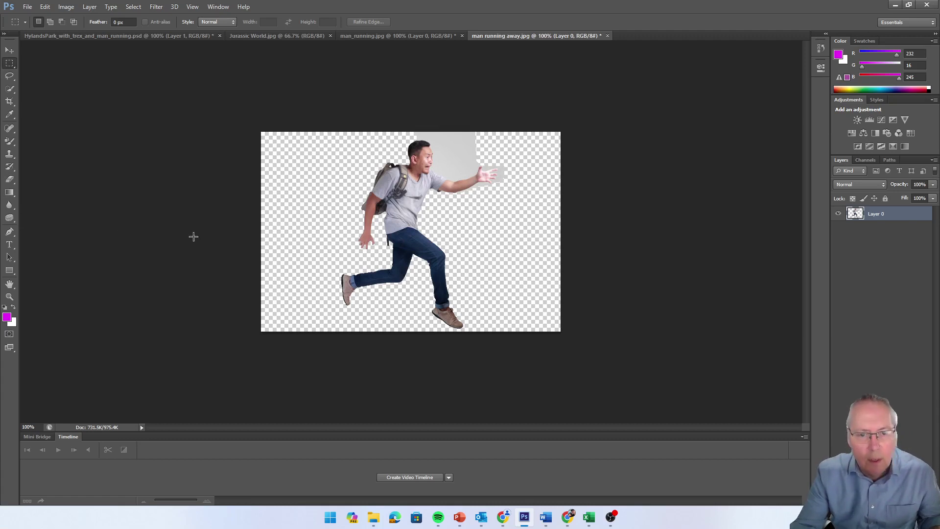
Erase most of the leftover grey patch in front of the face, above the arm and beyond the hand with a 35 px Eraser
key("ctrl+plus")
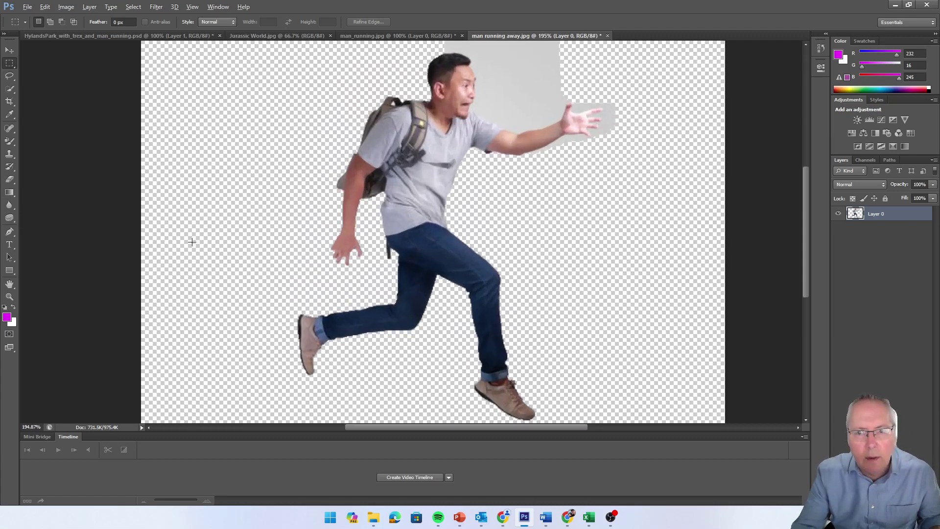
scroll(191, 242, "up", 3)
left_click_drag(225, 190, 226, 201)
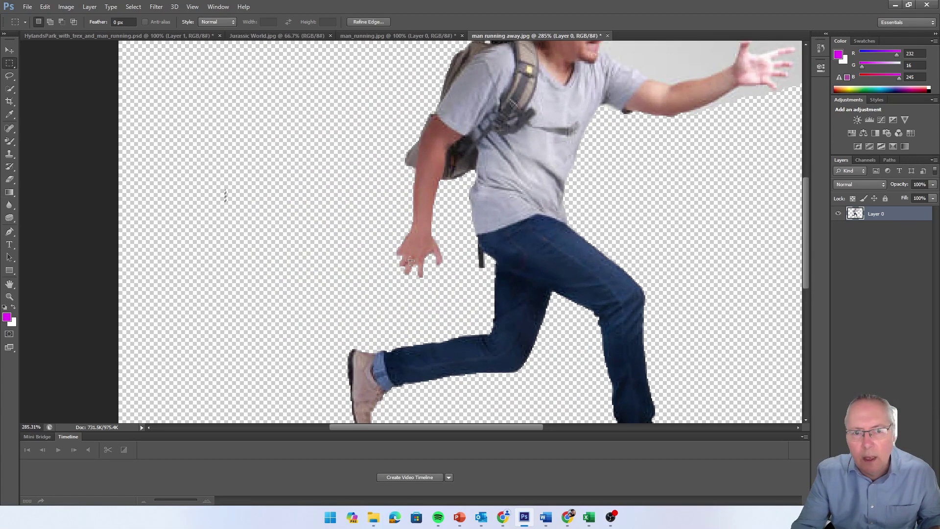
left_click(69, 226)
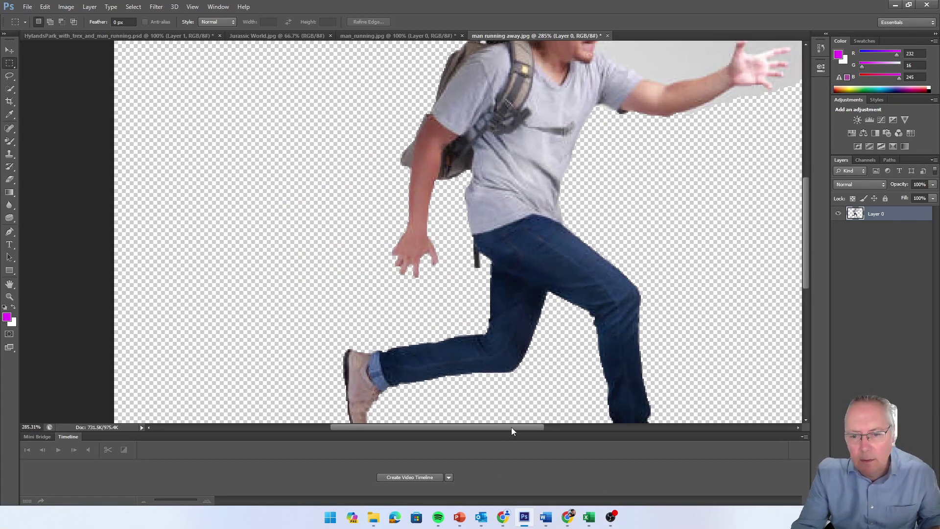
left_click_drag(511, 427, 583, 428)
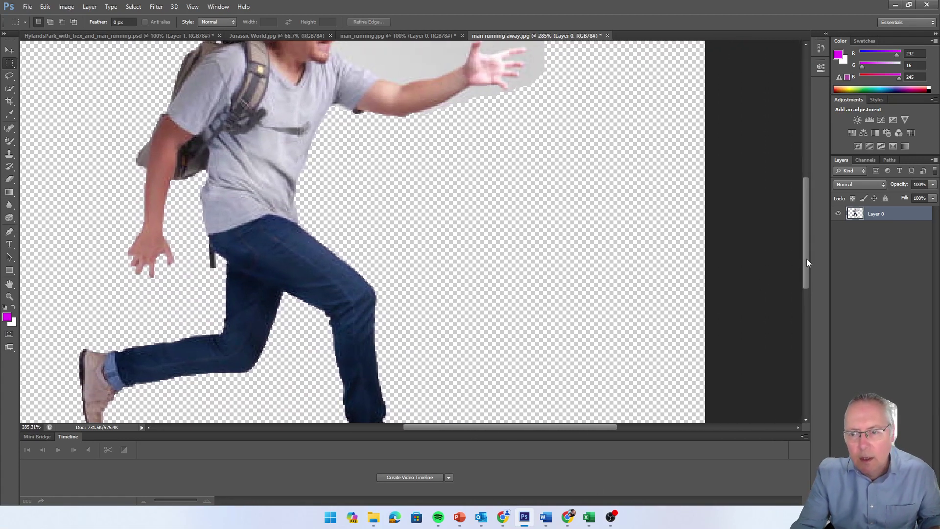
left_click_drag(806, 263, 807, 213)
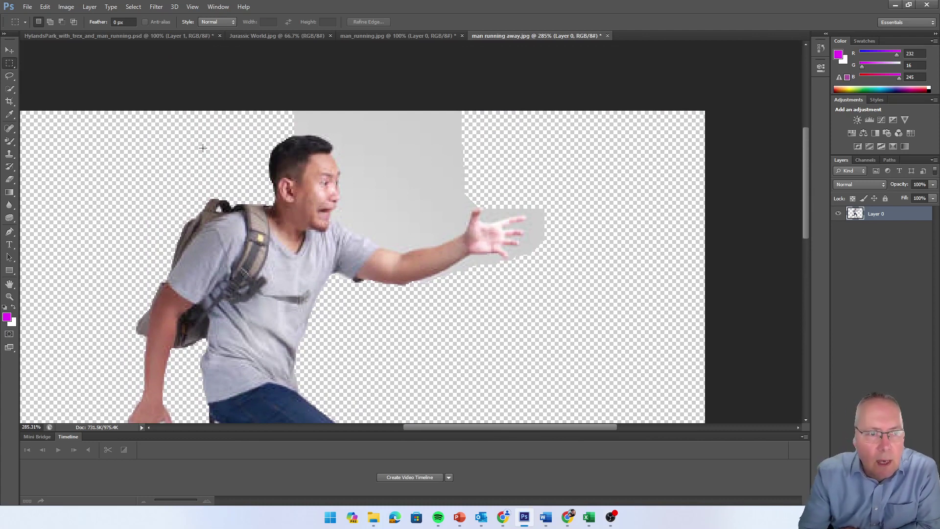
left_click(9, 179)
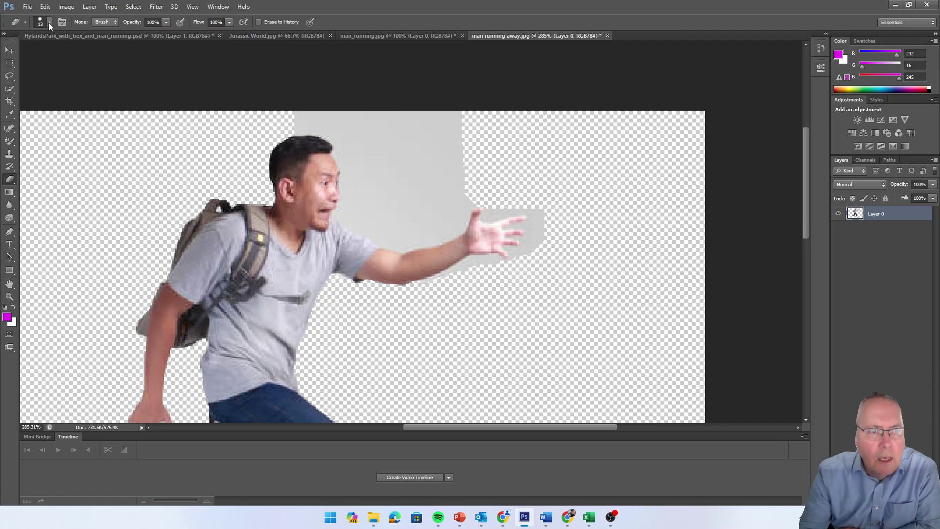
left_click(49, 23)
left_click_drag(23, 52, 29, 52)
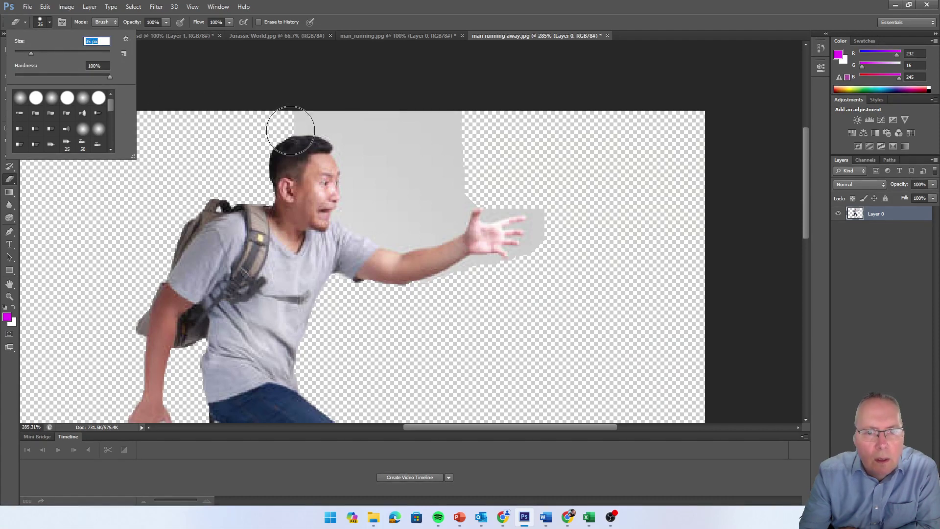
mouse_move(373, 130)
left_mouse_down()
mouse_move(426, 127)
mouse_move(300, 109)
mouse_move(295, 99)
mouse_move(338, 105)
mouse_move(353, 120)
mouse_move(366, 171)
mouse_move(361, 205)
mouse_move(413, 220)
mouse_move(445, 181)
mouse_move(426, 164)
mouse_move(493, 143)
left_mouse_up()
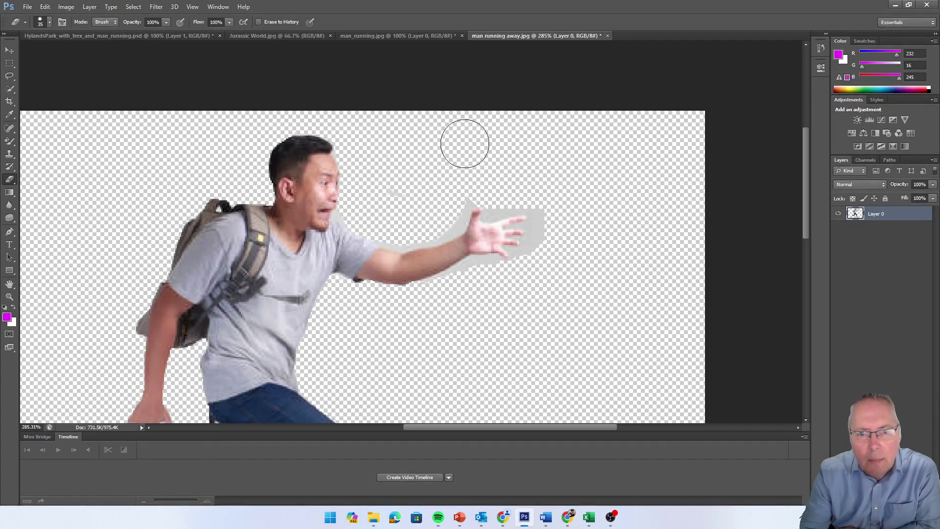
left_click_drag(546, 202, 550, 258)
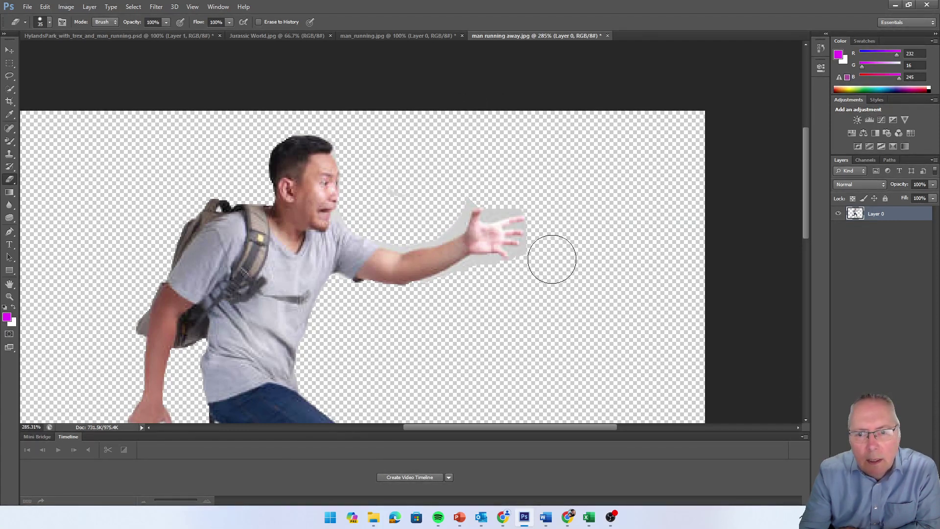
Reduce the Eraser to 15 px and clean the grey fringe along the outstretched arm and around the hand
left_click(45, 22)
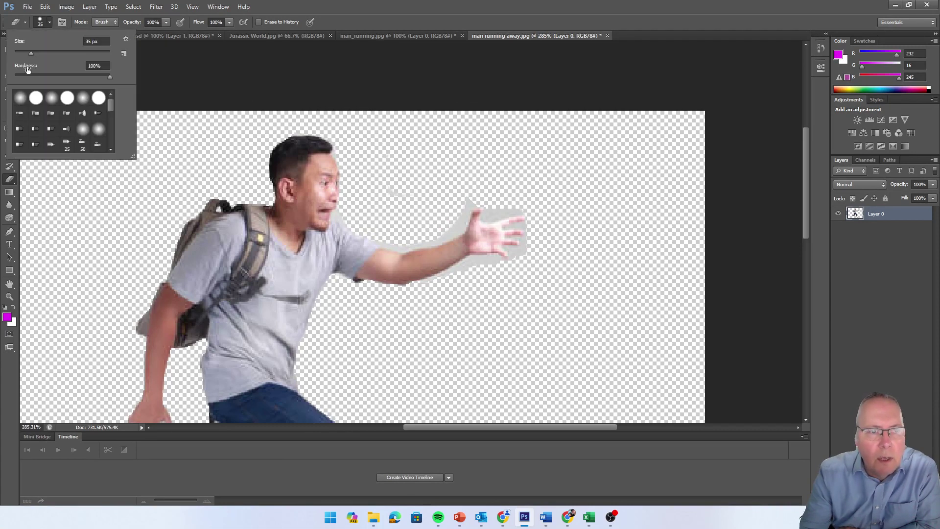
left_click_drag(28, 53, 32, 53)
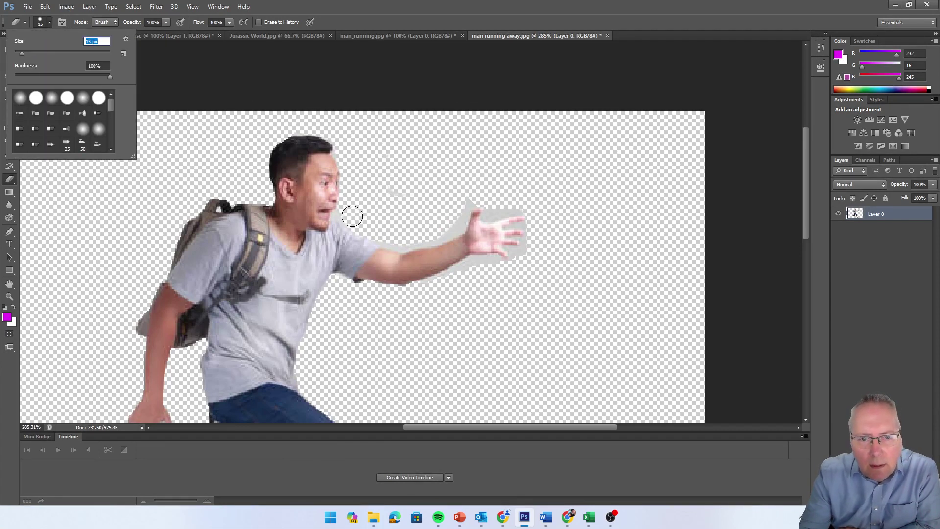
key("Return")
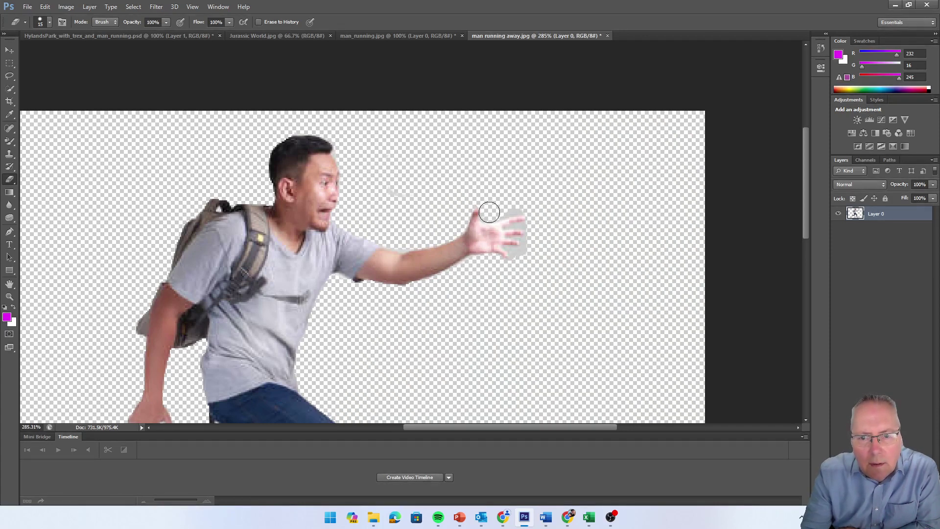
Reduce the Eraser to 4 px and remove the remaining grey around and between the outstretched hand's fingers
left_click(43, 23)
left_click_drag(21, 53, 17, 54)
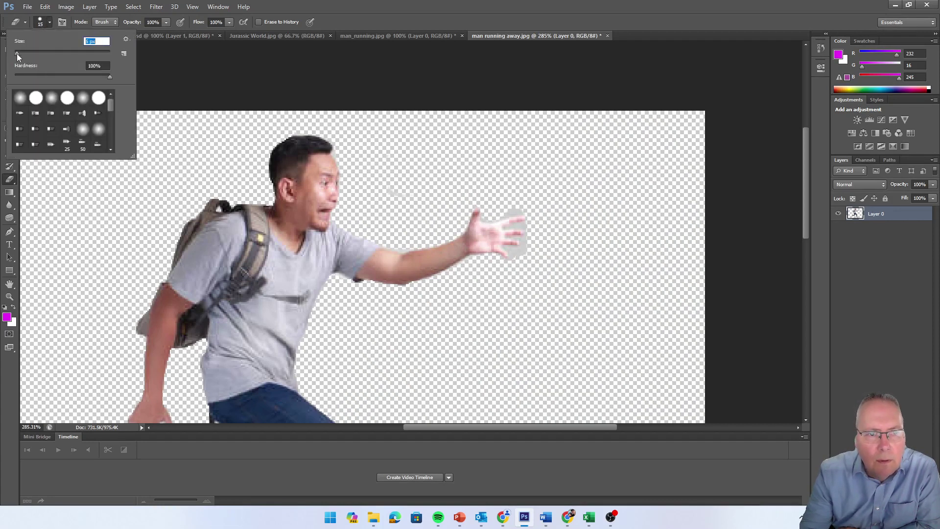
left_click(507, 211)
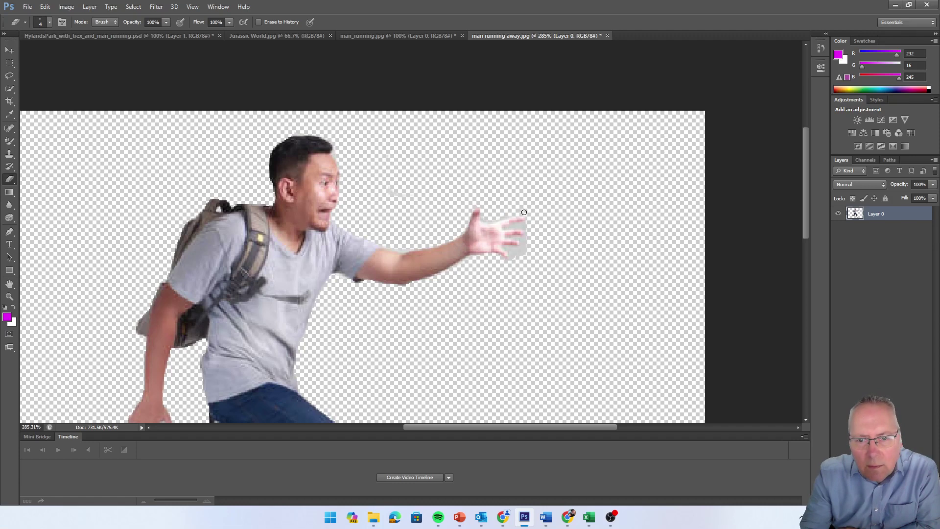
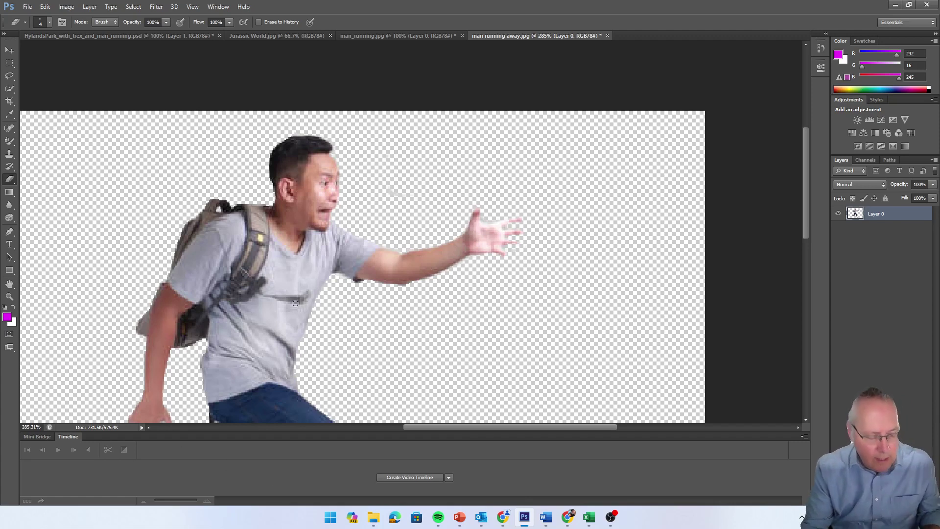
Move the cut-out man with the backpack into the park composite, placing him in the lower-right foreground of the meadow
scroll(296, 303, "down", 4)
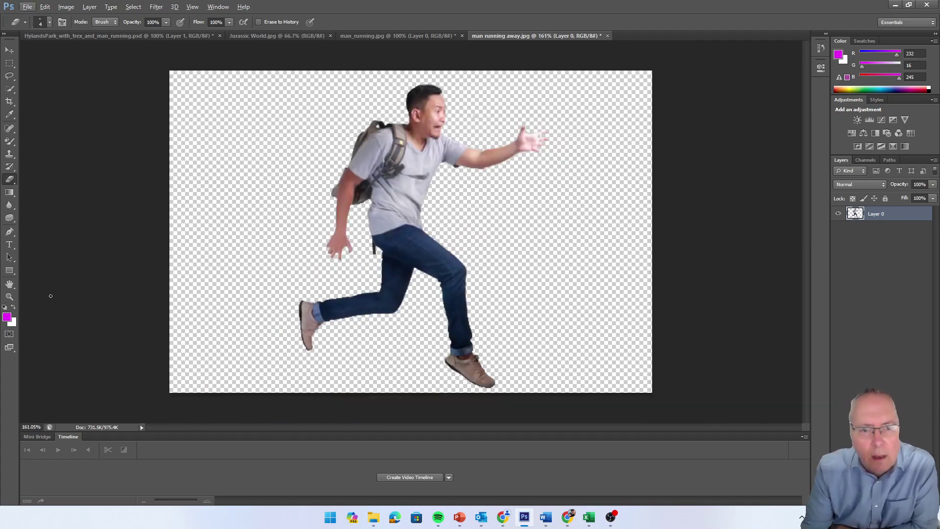
left_click(10, 50)
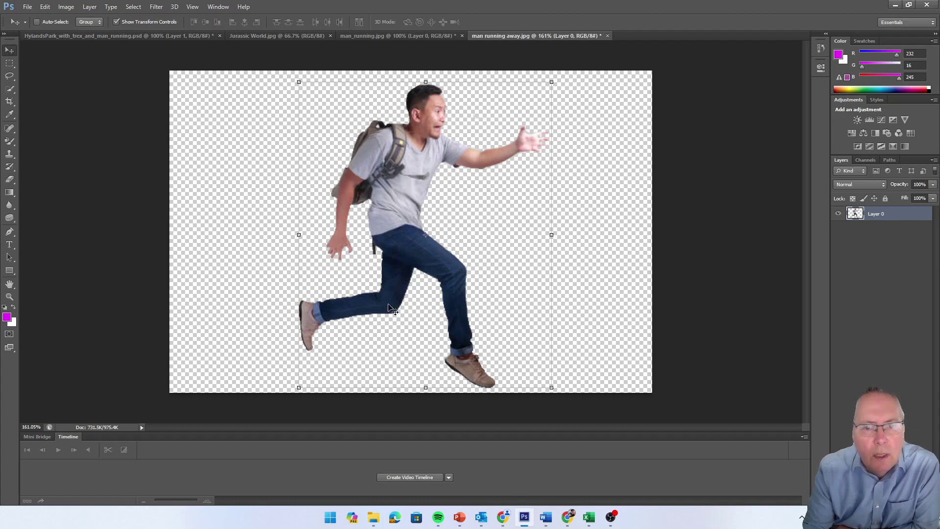
left_click_drag(382, 227, 335, 196)
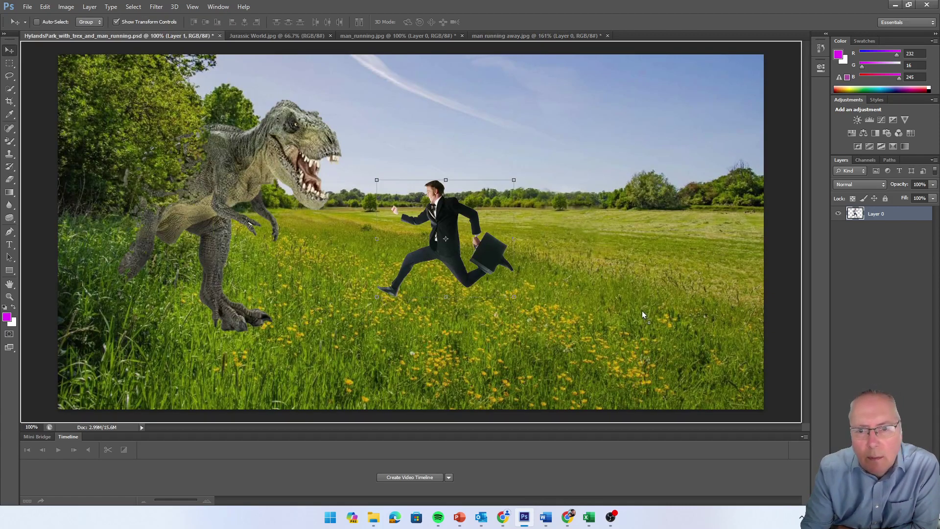
left_click_drag(642, 310, 642, 310)
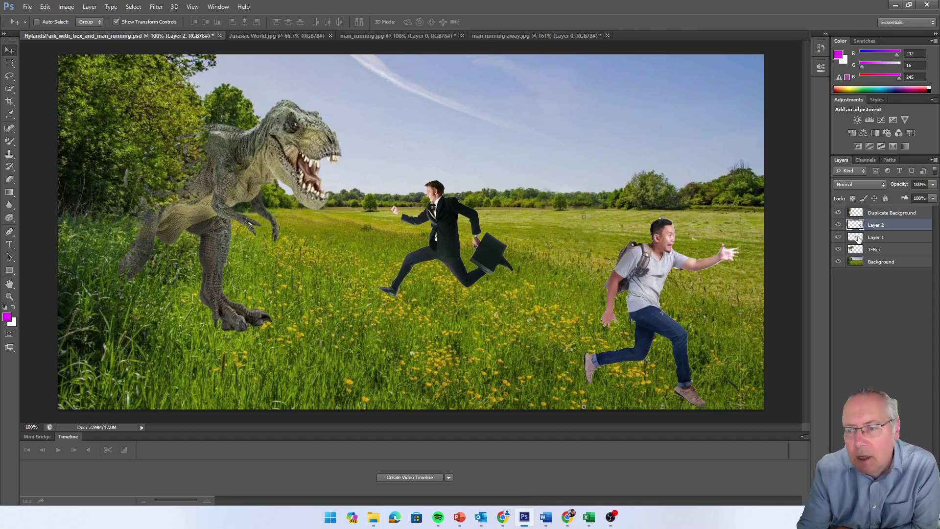
Flip the suited man on Layer 1 horizontally, scale him to about 78% width and 86% height, and place him just ahead of the T-Rex
left_click(858, 238)
left_click_drag(379, 238, 631, 238)
left_click_drag(556, 242, 446, 251)
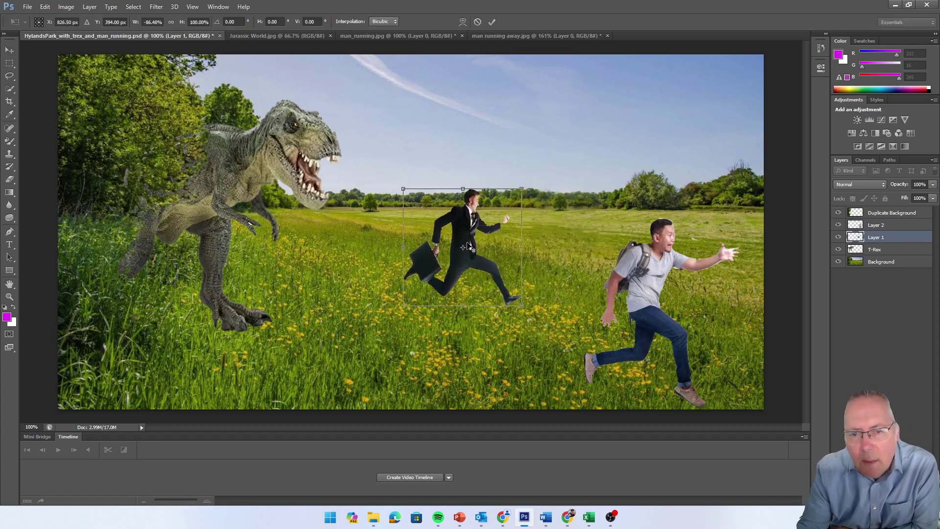
left_click_drag(520, 189, 508, 207)
left_click_drag(481, 245, 416, 239)
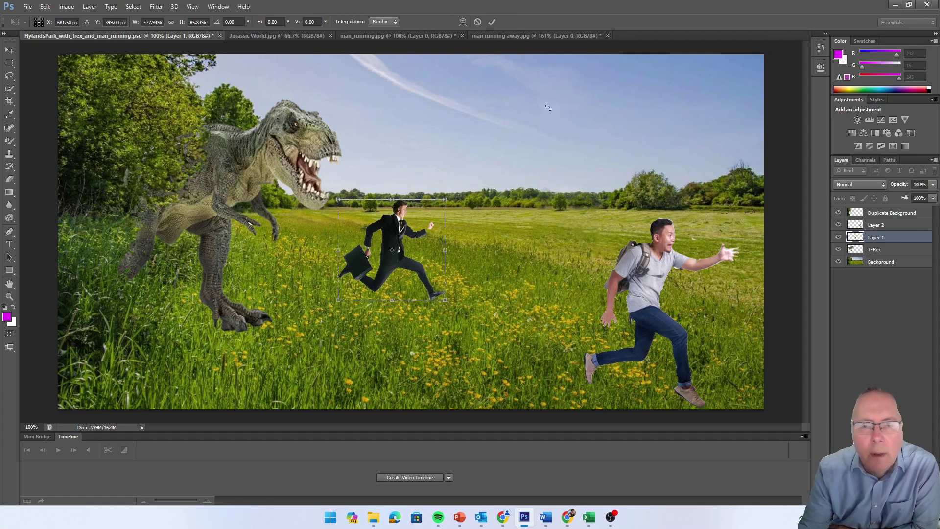
left_click(492, 21)
Shift the man with the backpack up and left in the meadow and scale his width to about 98%
left_click_drag(639, 299, 618, 280)
left_click(872, 226)
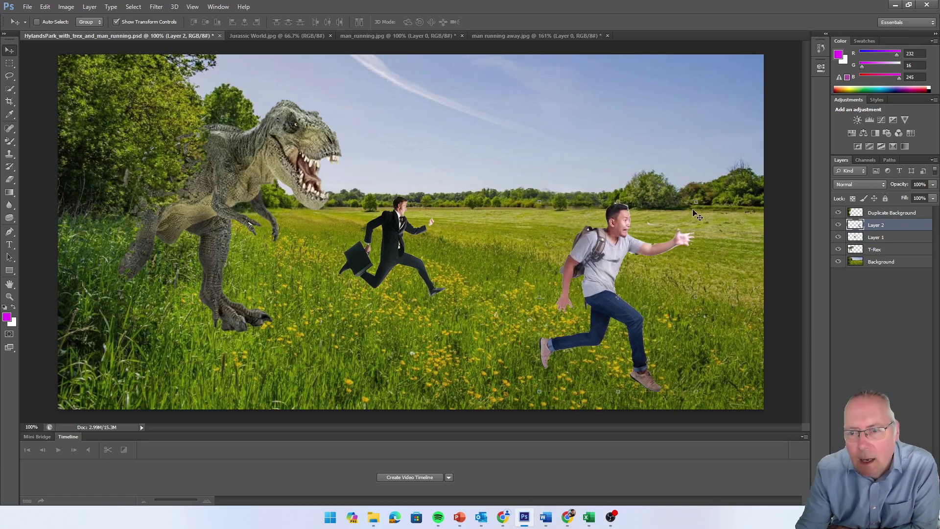
mouse_move(696, 201)
left_mouse_down()
mouse_move(718, 189)
mouse_move(692, 203)
left_mouse_up()
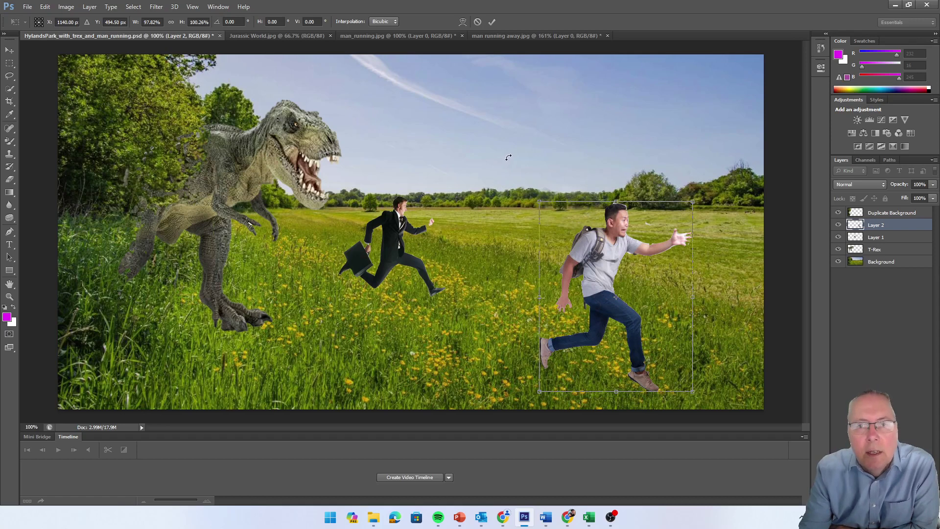
left_click(492, 22)
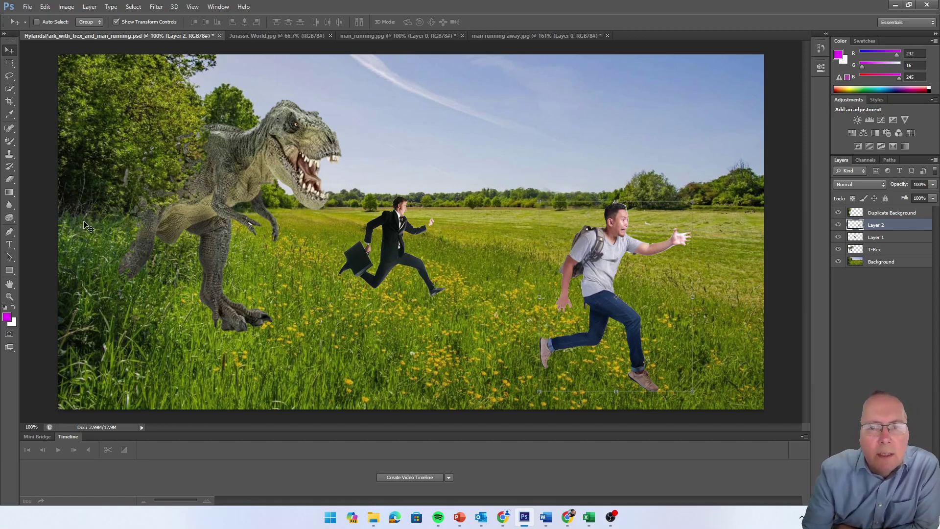
In Jurassic World.jpg, select the black area around the logo with the Magic Wand at tolerance 32
left_click(277, 36)
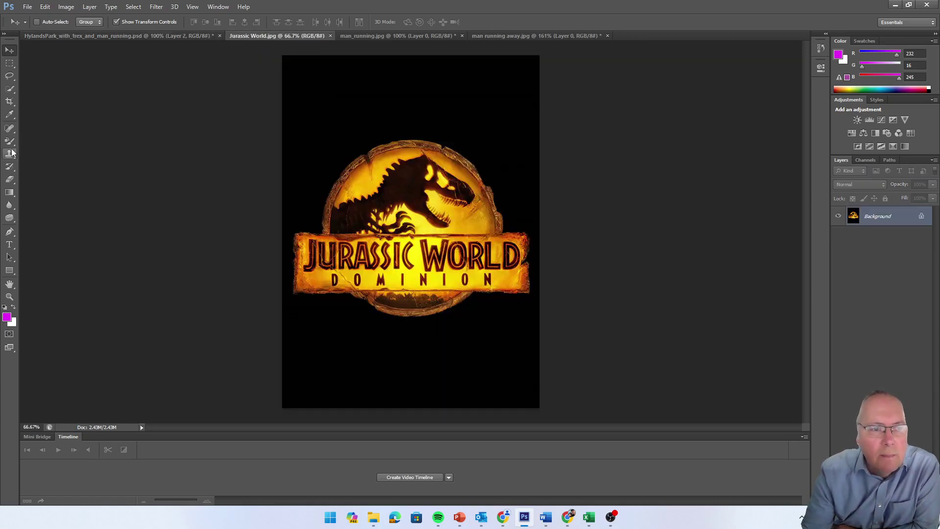
left_click(10, 88)
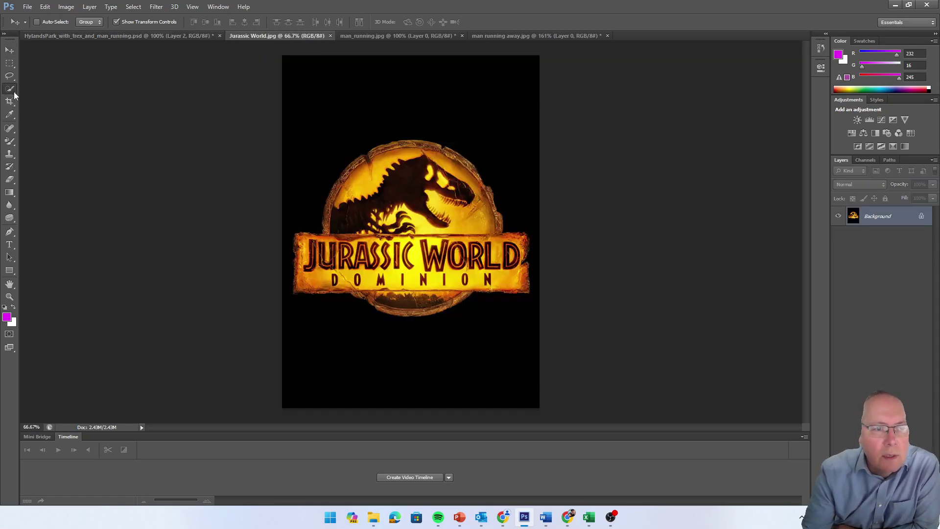
left_click(37, 96)
left_click(348, 96)
key("Delete")
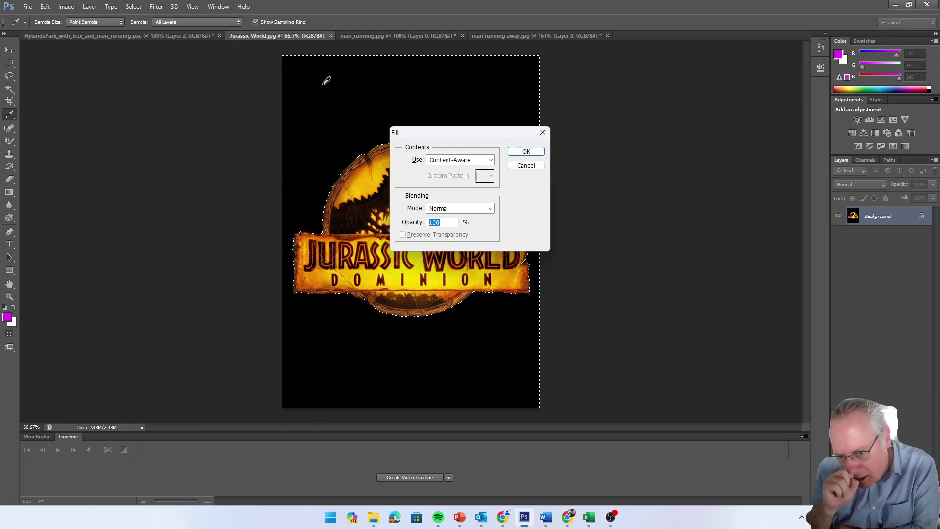
left_click(520, 166)
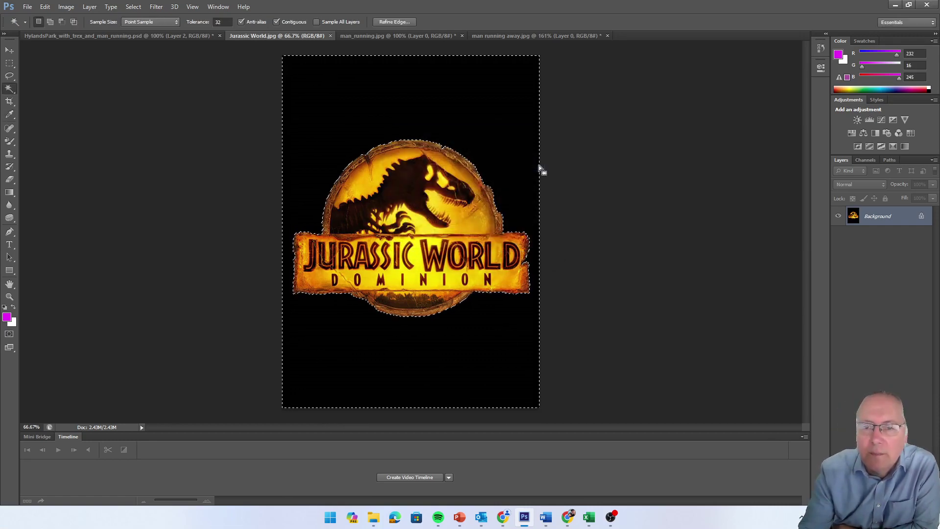
Convert the logo's locked Background into a regular layer and delete the selected black surround
double_click(841, 218)
left_click(764, 212)
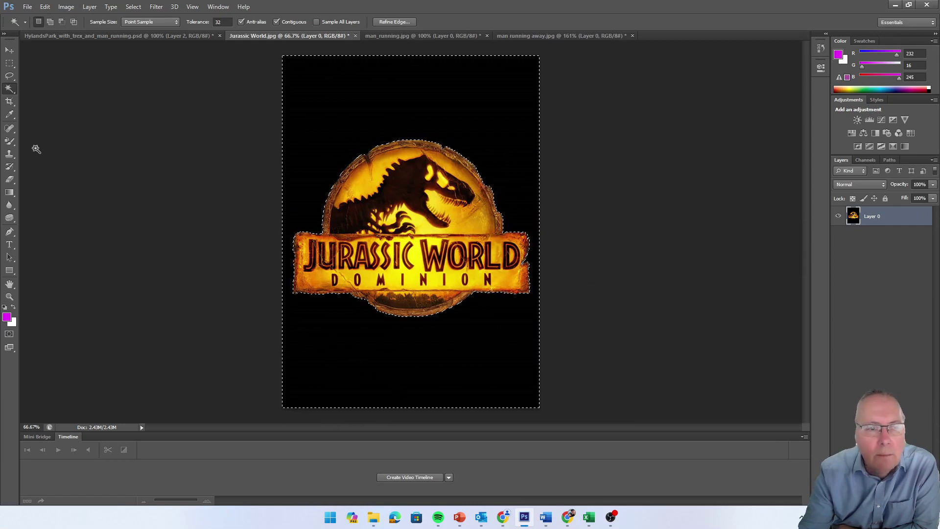
key("Delete")
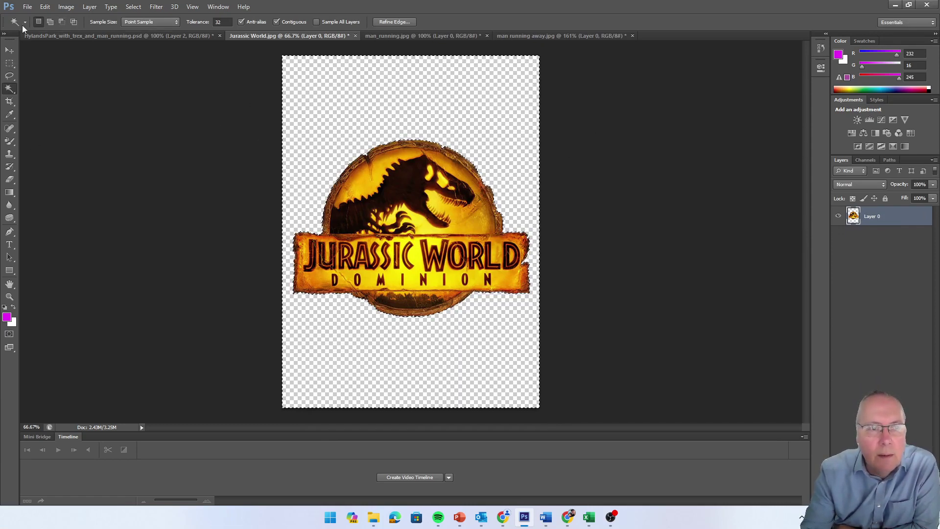
Move the cut-out Jurassic World logo into the HylandsPark composite, bringing it fully into view over the meadow
left_click(9, 50)
left_click_drag(412, 218, 361, 86)
left_click_drag(561, 143, 562, 149)
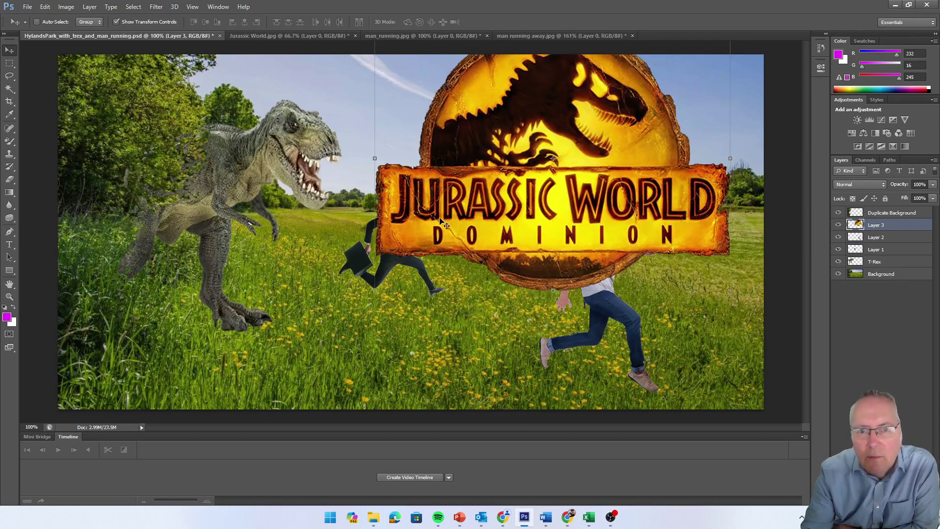
left_click_drag(498, 216, 468, 271)
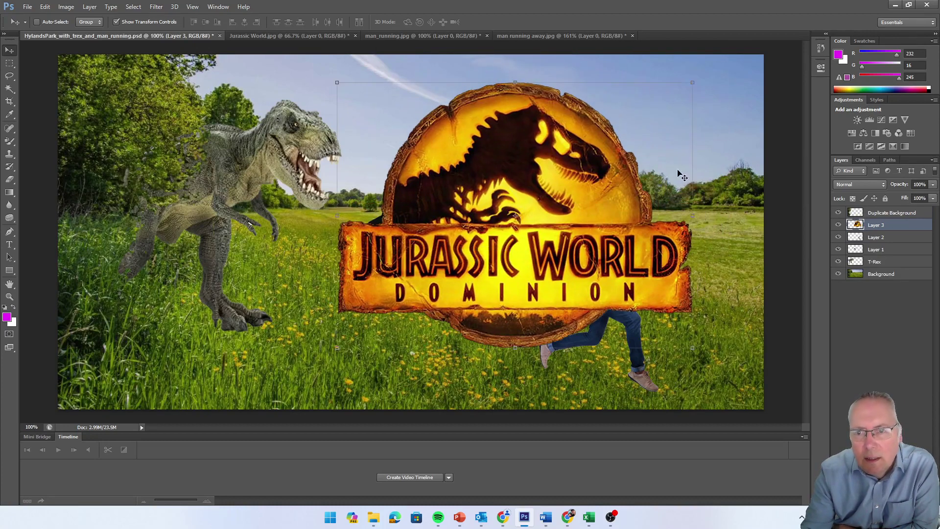
Scale the logo to about 59% width and 56% height and place it in the sky above the two men
left_click_drag(692, 348, 567, 246)
left_click_drag(491, 197, 549, 177)
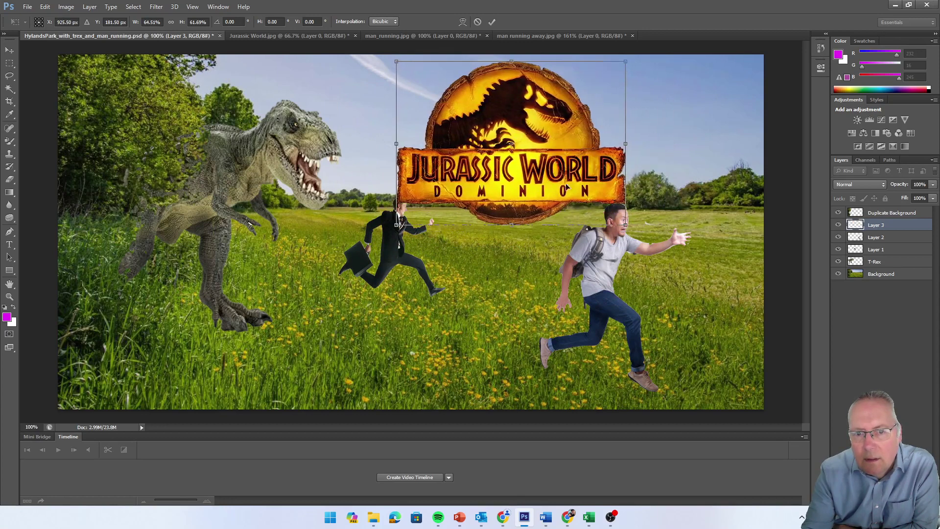
left_click_drag(625, 225, 606, 212)
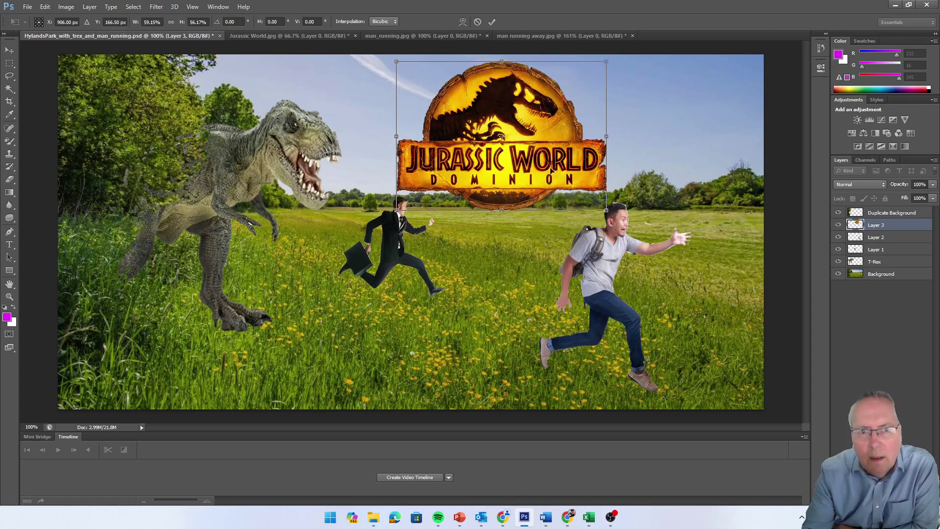
left_click_drag(548, 161, 552, 161)
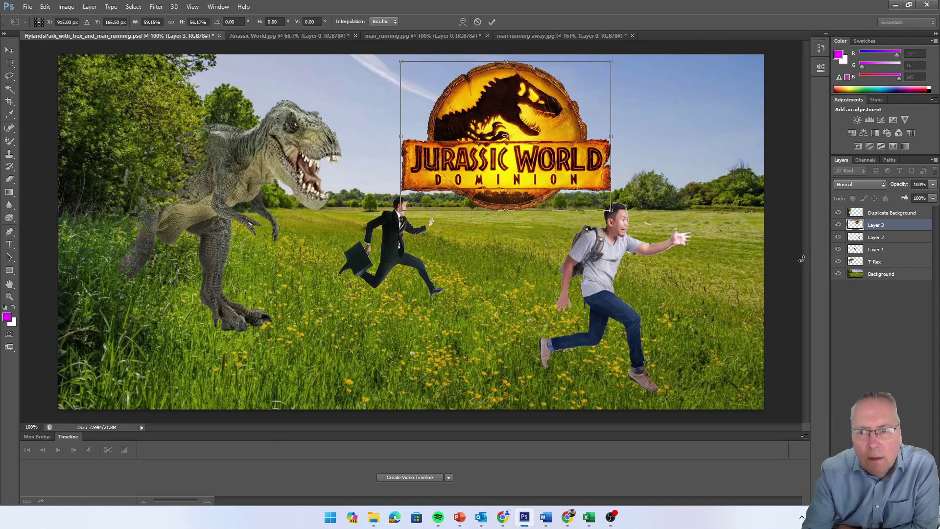
left_click(9, 63)
left_click(434, 194)
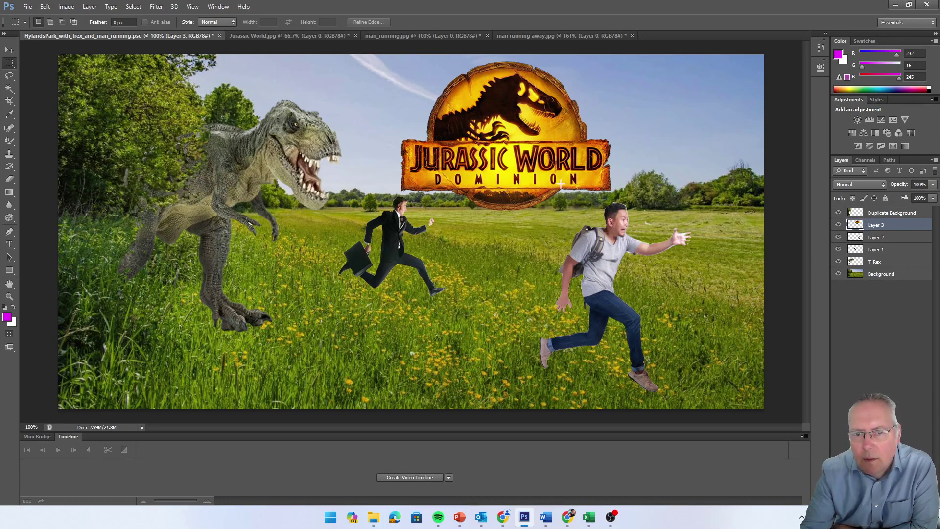
Shrink the logo further to about 82% width and 75% height, keeping it in the sky between the T-Rex and the backpack man
left_click(10, 50)
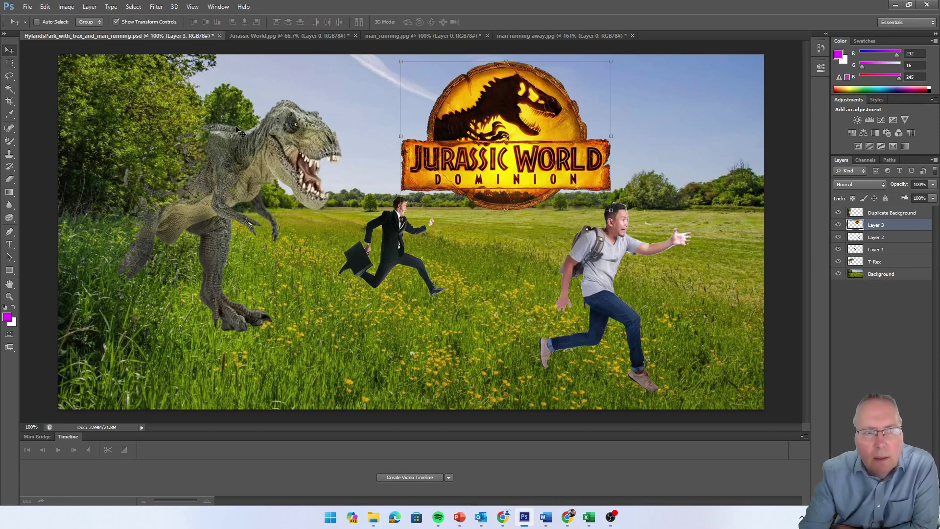
left_click_drag(611, 210, 589, 196)
left_click_drag(522, 162, 348, 373)
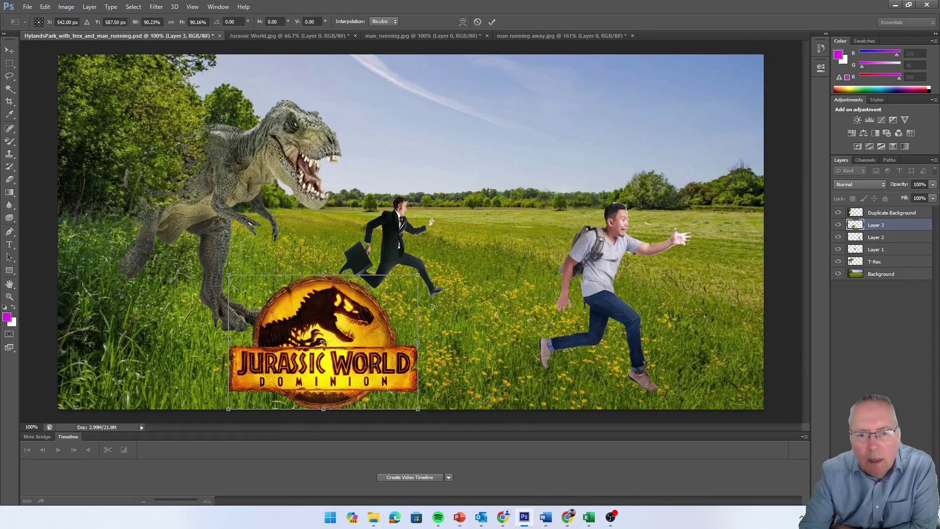
left_click_drag(420, 276, 407, 294)
left_click_drag(363, 332, 541, 112)
left_click_drag(541, 106, 535, 101)
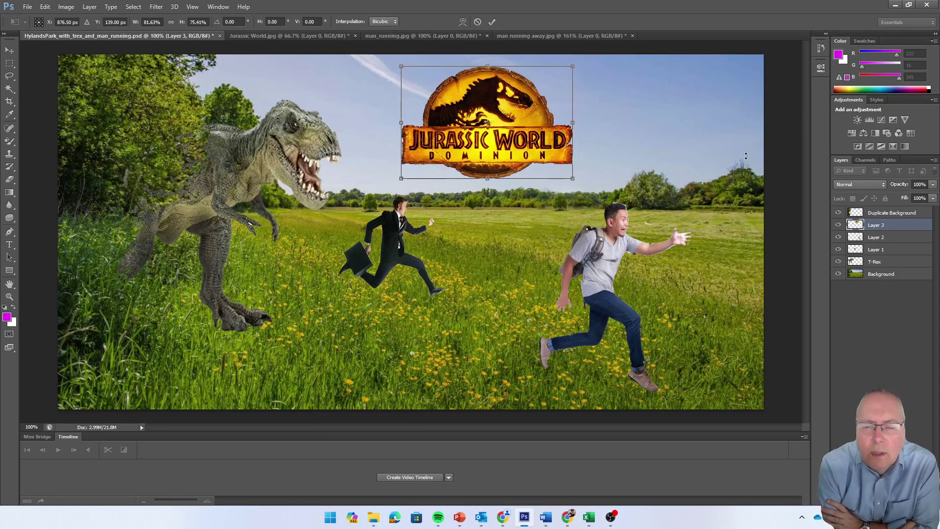
left_click(491, 22)
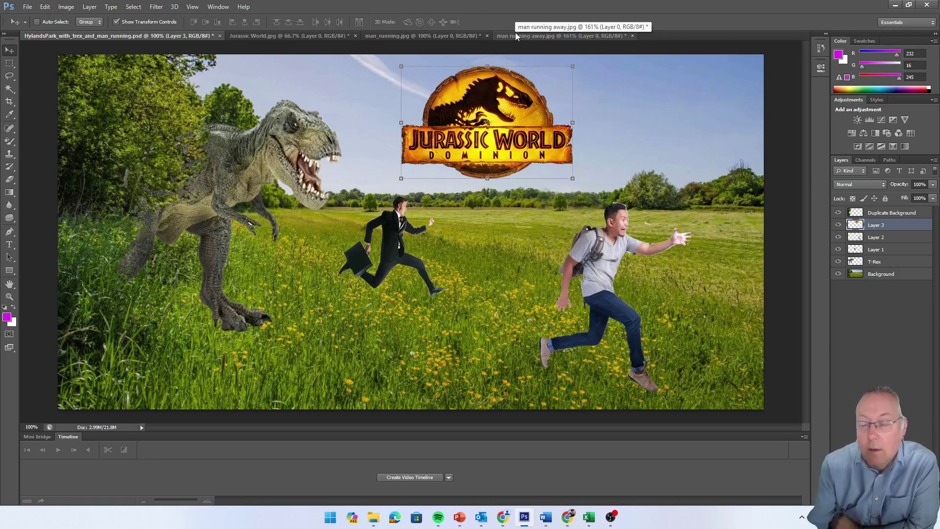
Place the logo's layer below the T-Rex layer and move the logo so its edge sits behind the dinosaur's snout
left_click_drag(488, 114, 397, 115)
left_click_drag(875, 226, 874, 267)
left_click_drag(441, 125, 458, 115)
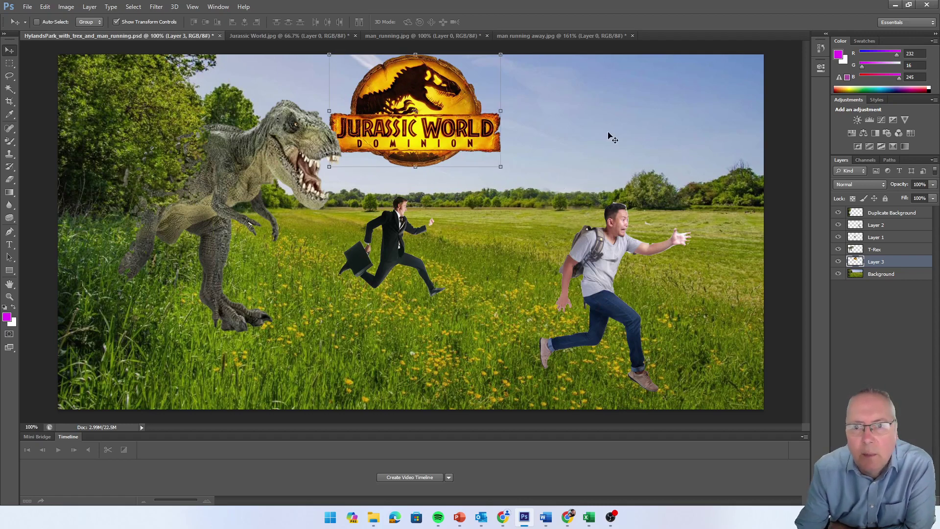
left_click(9, 63)
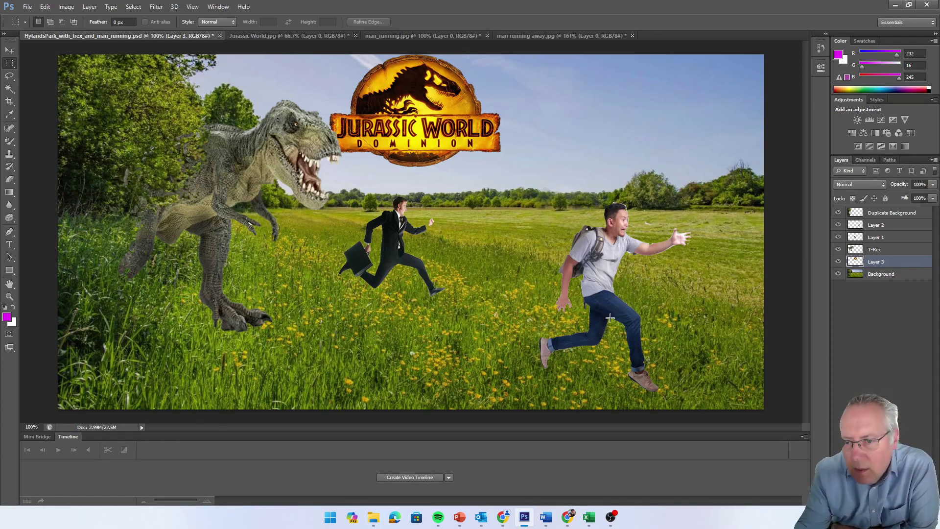
Soften the edge of the backpack man's rear shoe on Layer 2 using the Blur tool at 13 px and 50% strength
left_click(867, 229)
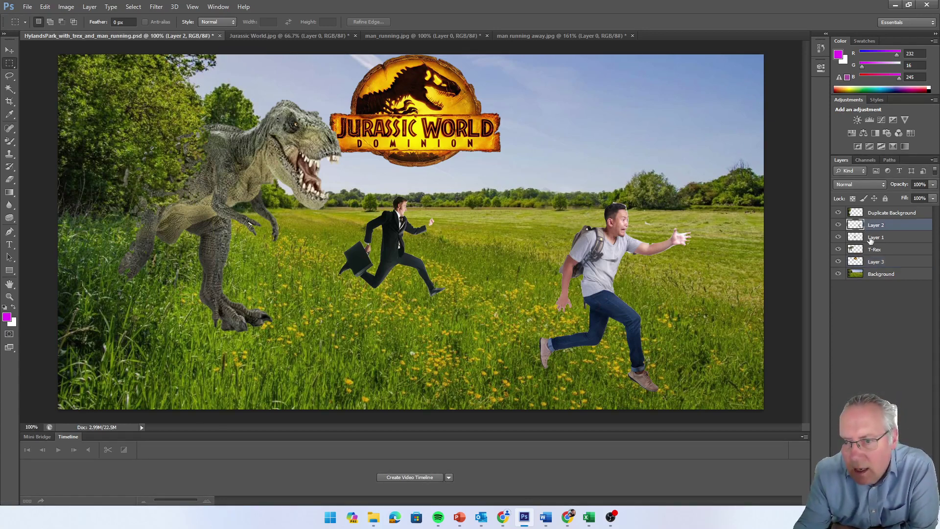
left_click(871, 240)
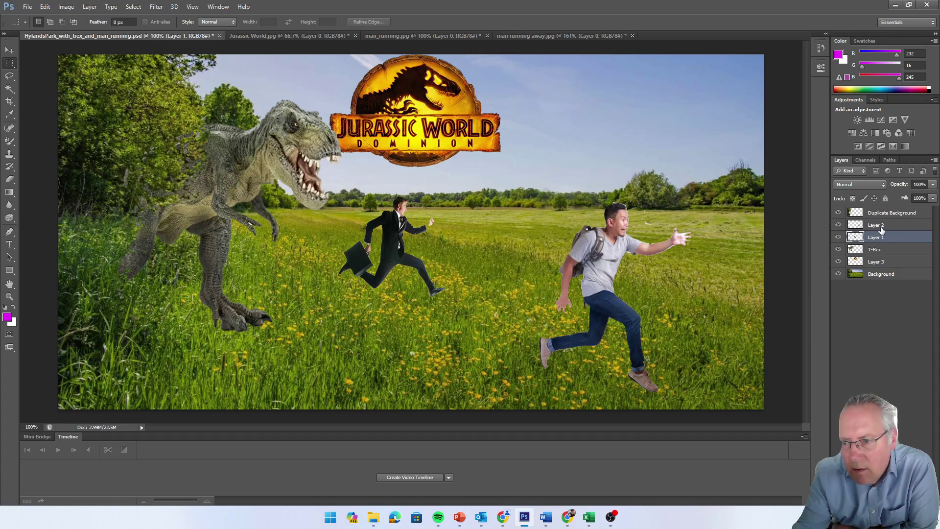
left_click(880, 228)
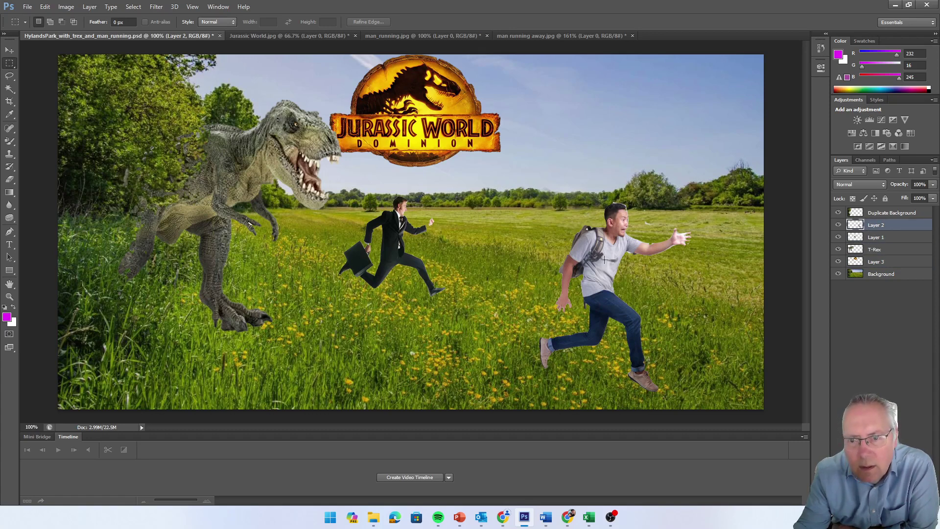
left_click(838, 224)
left_click(838, 224)
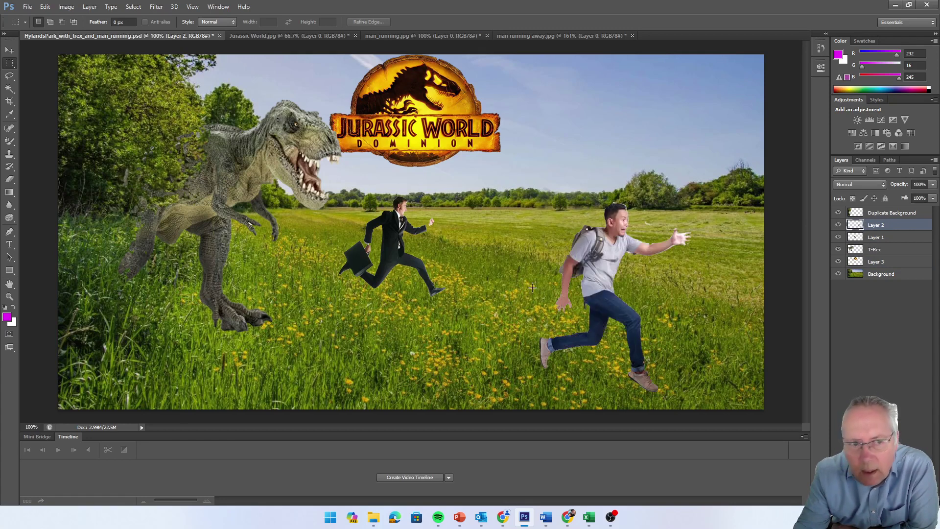
left_click(11, 208)
mouse_move(11, 208)
left_mouse_down()
mouse_move(48, 209)
mouse_move(49, 222)
left_mouse_up()
left_click(52, 208)
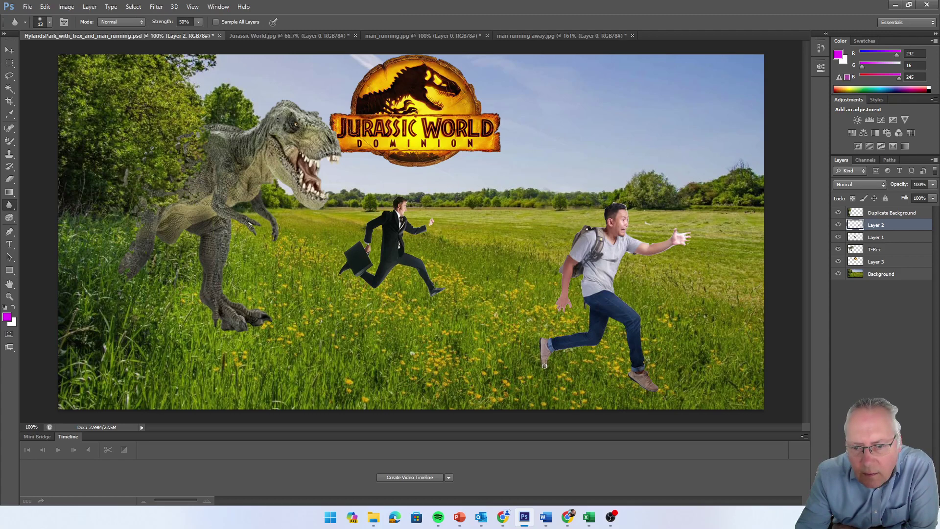
left_click_drag(540, 350, 546, 368)
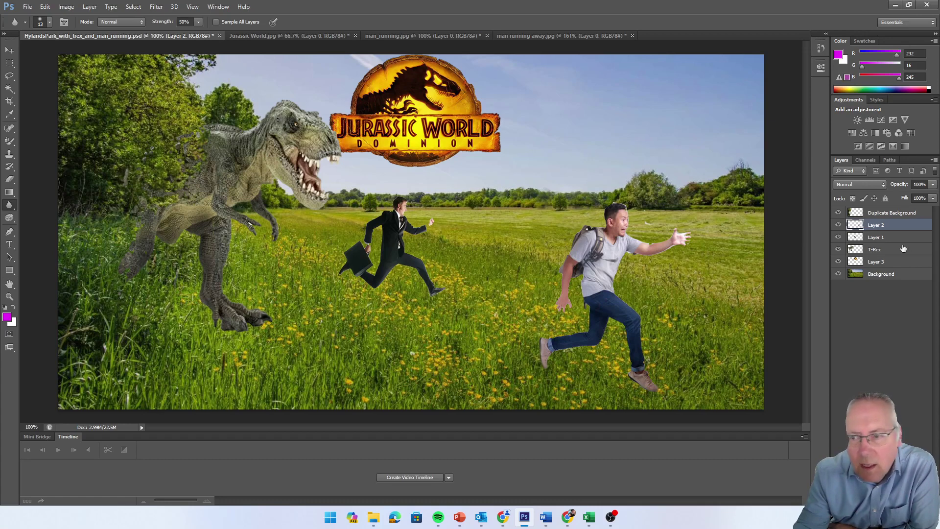
Make the suited man's layer, Layer 1, active for edge blurring
left_click(876, 238)
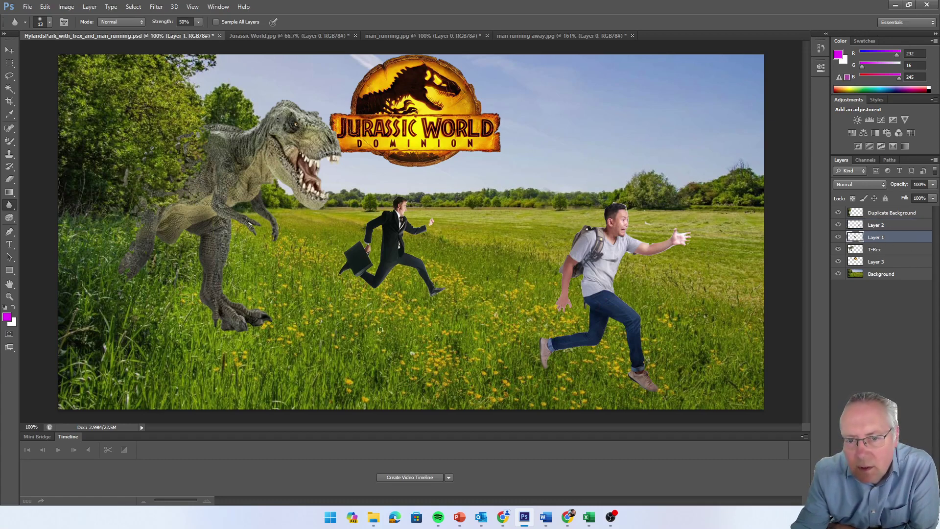